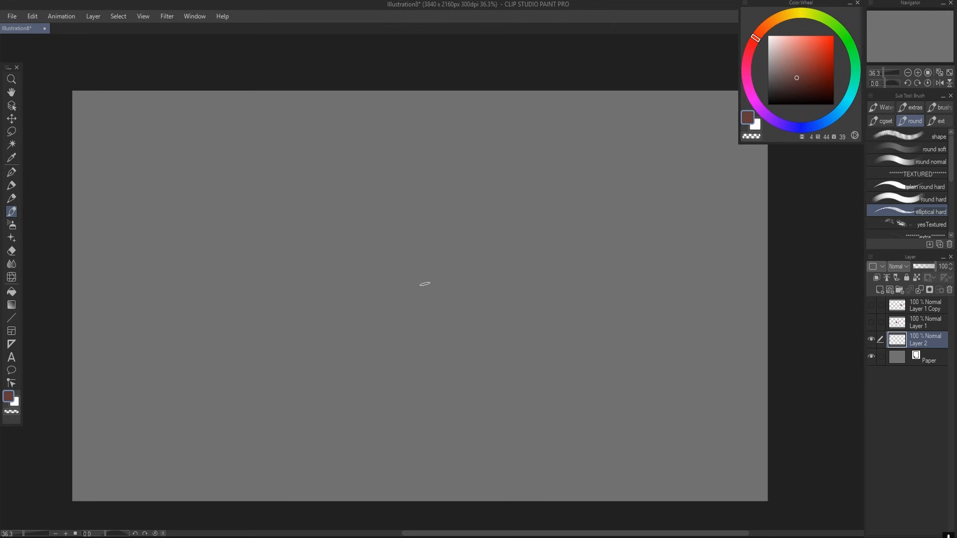
- Block in a reddish-brown sphere (H 4, S 44, V 39) with a flat ground shadow using the elliptical hard brush on Layer 2
scroll(394, 279, "up", 1)
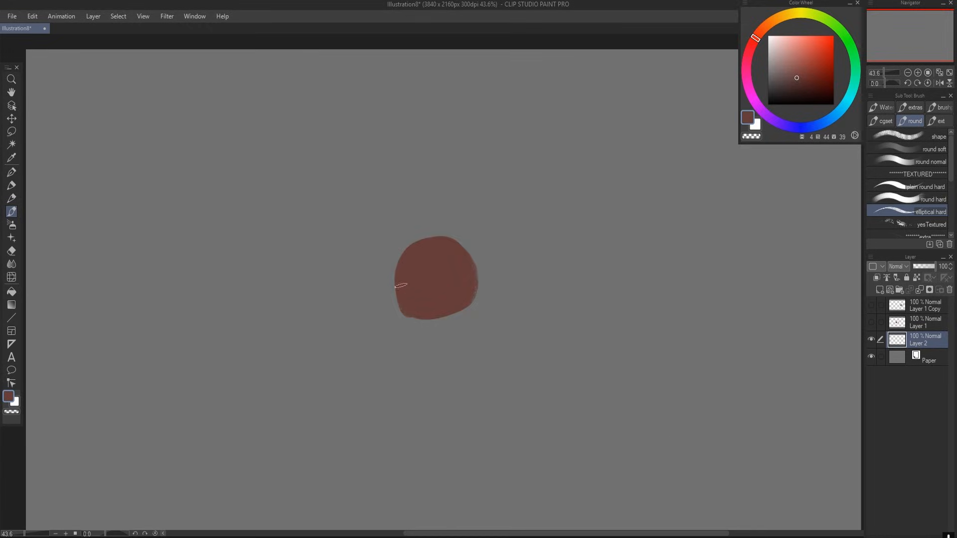
mouse_move(400, 286)
left_mouse_down()
mouse_move(423, 319)
mouse_move(469, 296)
left_mouse_up()
mouse_move(424, 320)
left_mouse_down()
mouse_move(467, 325)
mouse_move(445, 325)
left_mouse_up()
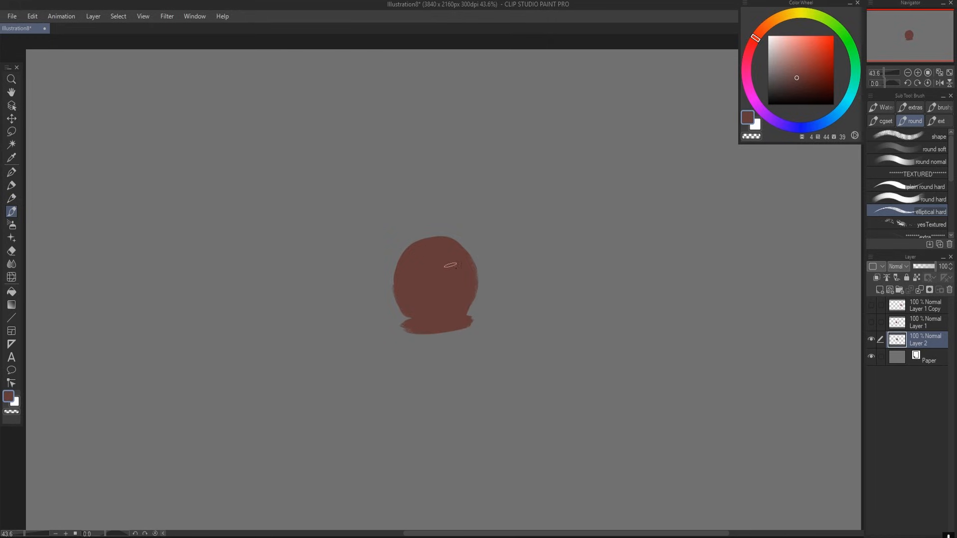
- Paint light pink planes and a highlight on the sphere's upper half, plus a dark contact shadow and a mid-tone band
scroll(450, 266, "up", 2)
left_click(794, 46)
mouse_move(426, 278)
left_mouse_down()
mouse_move(395, 285)
mouse_move(386, 270)
mouse_move(397, 289)
mouse_move(471, 260)
mouse_move(439, 241)
left_mouse_up()
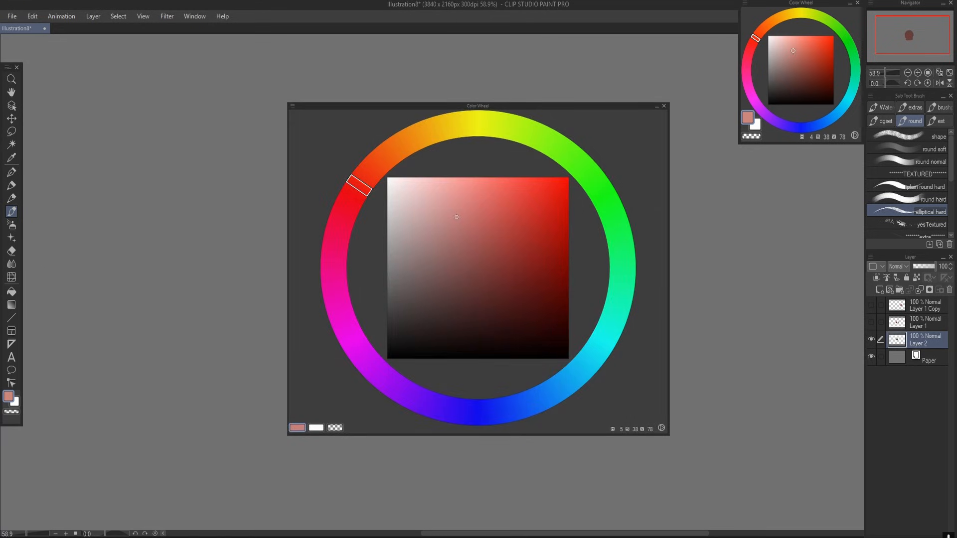
left_click(788, 37)
left_click_drag(797, 33, 803, 87)
left_click_drag(801, 89, 796, 65)
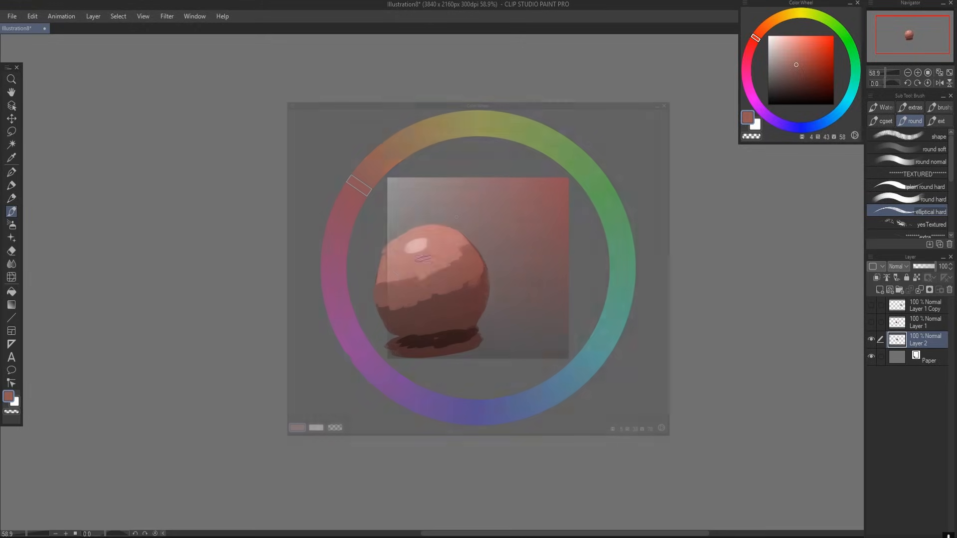
- Add lighter pink strokes around the sphere's highlight
left_click(794, 50)
left_click(791, 44)
mouse_move(395, 256)
left_mouse_down()
mouse_move(424, 259)
mouse_move(441, 247)
mouse_move(427, 232)
mouse_move(403, 252)
mouse_move(421, 240)
left_mouse_up()
left_click(419, 245, "alt")
left_click(474, 276, "alt")
- Build a vertical column of six swatches beside the sphere, from the darkest shadow tone up to the palest highlight, using colours sampled from it
mouse_move(418, 303)
left_mouse_down()
mouse_move(386, 311)
mouse_move(460, 292)
mouse_move(440, 310)
mouse_move(408, 316)
mouse_move(346, 305)
mouse_move(435, 328)
mouse_move(433, 319)
left_mouse_up()
left_click(311, 344, "alt")
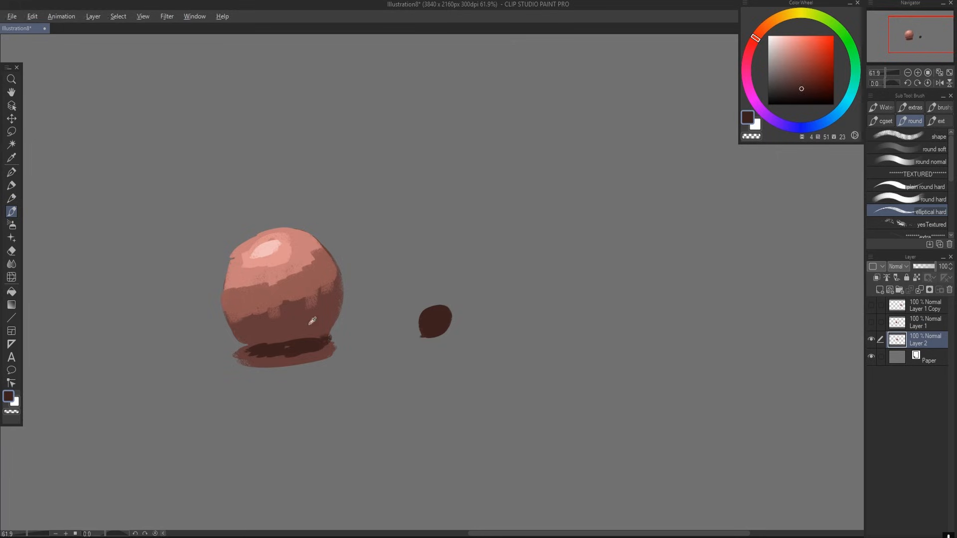
left_click(310, 325, "alt")
mouse_move(428, 281)
left_mouse_down()
mouse_move(438, 290)
mouse_move(430, 277)
left_mouse_up()
left_click(319, 278, "alt")
mouse_move(430, 242)
left_mouse_down()
mouse_move(446, 227)
mouse_move(432, 244)
left_mouse_up()
left_click(295, 263, "alt")
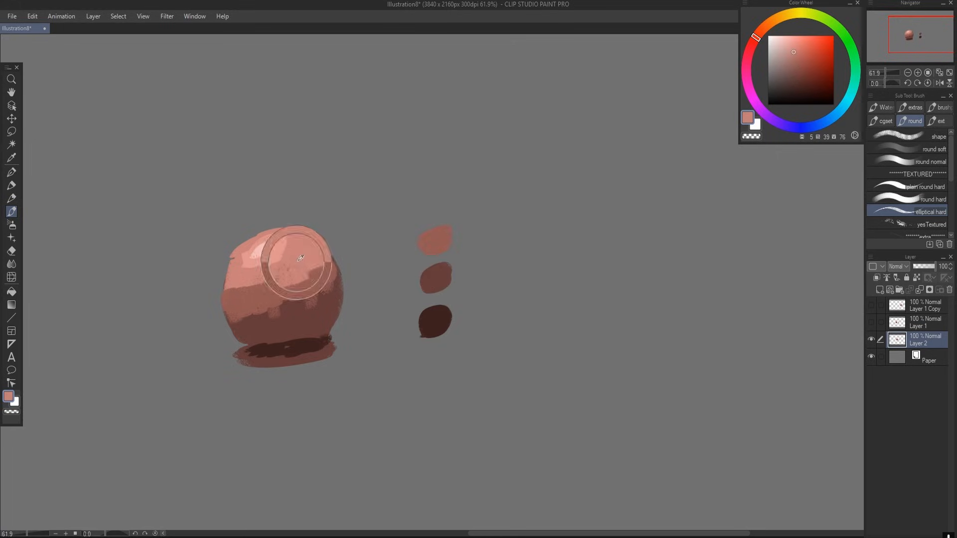
left_click_drag(429, 207, 426, 210)
left_click(278, 252, "alt")
mouse_move(421, 173)
left_mouse_down()
mouse_move(439, 162)
mouse_move(423, 169)
mouse_move(420, 131)
mouse_move(429, 126)
left_mouse_up()
left_click(279, 240, "alt")
- Duplicate the sphere and its swatches onto a new layer and place the copy to the right of the original
mouse_move(450, 280)
left_mouse_down()
mouse_move(372, 284)
mouse_move(365, 297)
mouse_move(375, 313)
mouse_move(392, 310)
left_mouse_up()
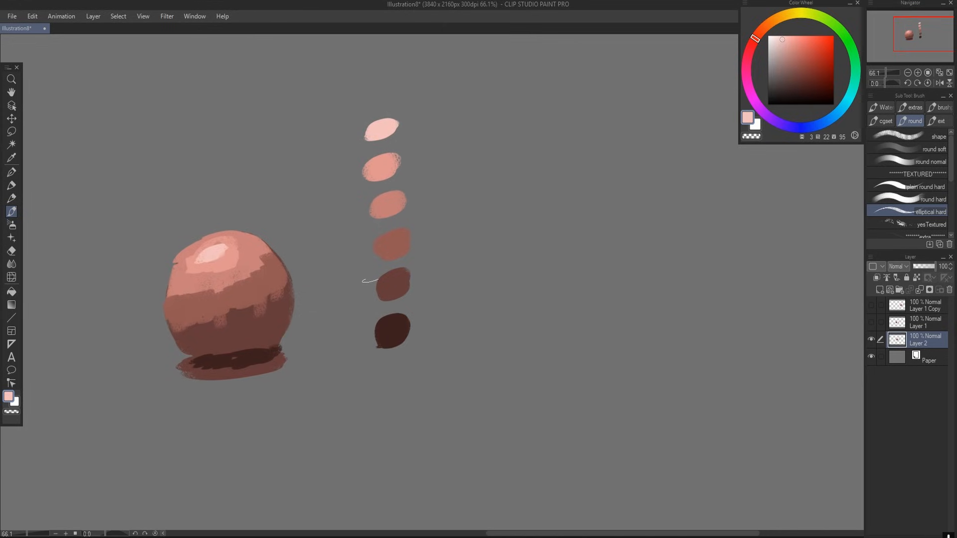
key("ctrl+c")
key("ctrl+v")
key("k")
left_click_drag(304, 333, 639, 336)
left_click_drag(621, 330, 567, 334)
scroll(556, 309, "up", 1)
- Blend the shadow, mid-tone and light bands on the copied sphere with the round normal brush, using tones sampled along their borders
key("b")
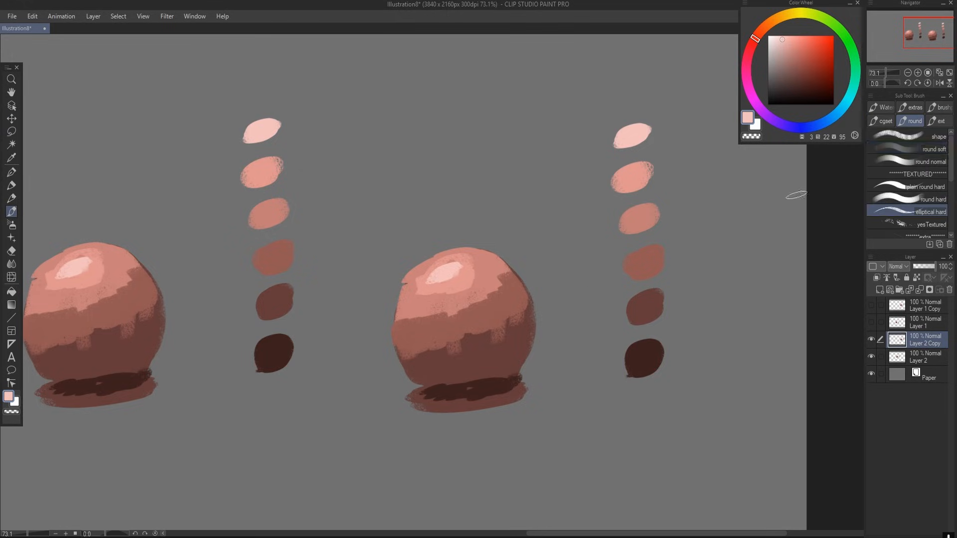
left_click(909, 161)
left_click(455, 342, "alt")
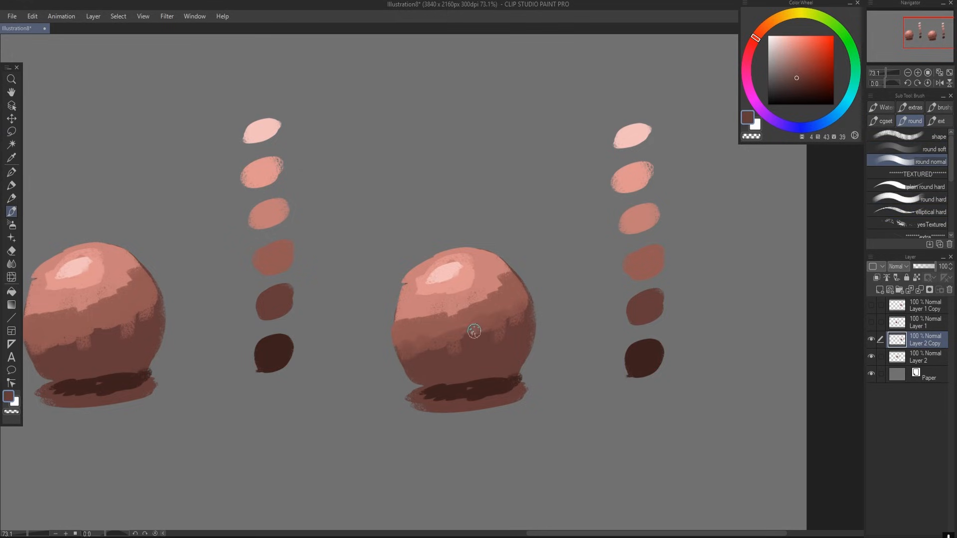
left_click_drag(422, 337, 416, 364)
left_click(476, 322, "alt")
mouse_move(476, 322)
left_mouse_down()
mouse_move(459, 343)
mouse_move(520, 308)
mouse_move(459, 339)
mouse_move(507, 339)
mouse_move(418, 351)
mouse_move(451, 338)
mouse_move(410, 329)
mouse_move(516, 316)
mouse_move(416, 346)
left_mouse_up()
left_click(507, 340, "alt")
left_click(409, 329, "alt")
left_click(510, 320, "alt")
left_click(515, 305, "alt")
left_click_drag(416, 310, 494, 305)
left_click(496, 297, "alt")
left_click(500, 277, "alt")
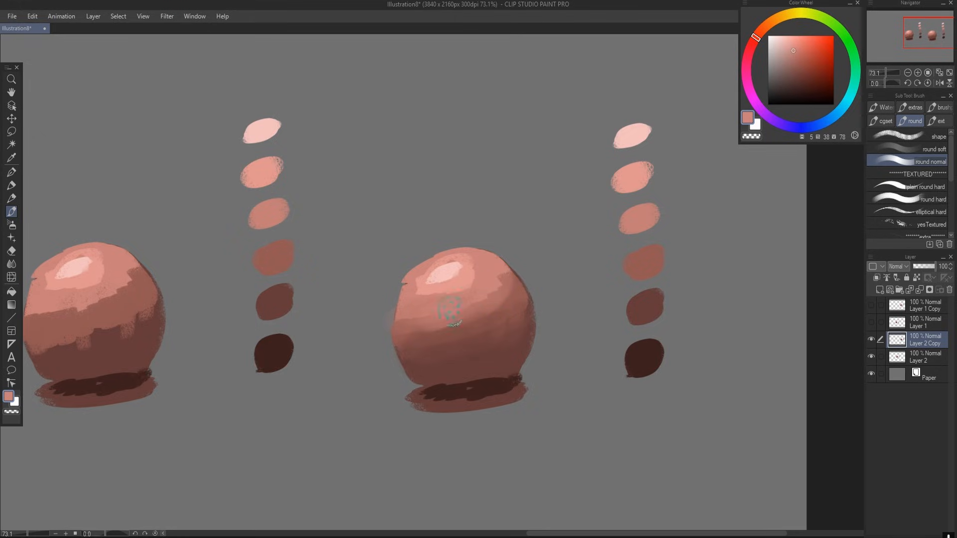
- Soften the copied sphere's highlight and the tonal transitions along its upper right edge
left_click(451, 269, "alt")
mouse_move(451, 274)
left_mouse_down()
mouse_move(442, 284)
mouse_move(480, 269)
left_mouse_up()
left_click(478, 257, "alt")
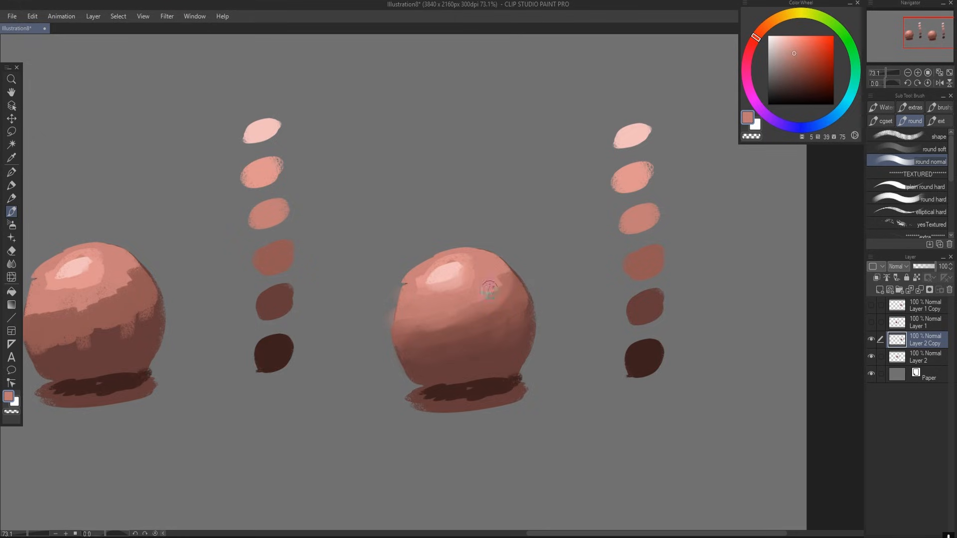
left_click(504, 283, "alt")
mouse_move(514, 272)
left_mouse_down()
mouse_move(512, 286)
mouse_move(511, 276)
left_mouse_up()
left_click(489, 269, "alt")
- Smooth the transition from mid-tone to shadow across the middle and right side of the copied sphere with sampled tones
left_click(453, 330, "alt")
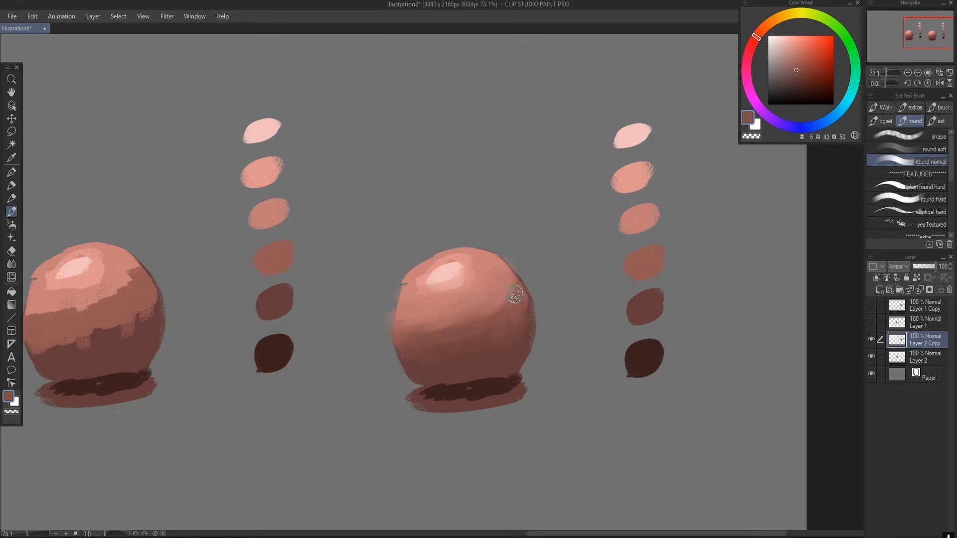
left_click(420, 329, "alt")
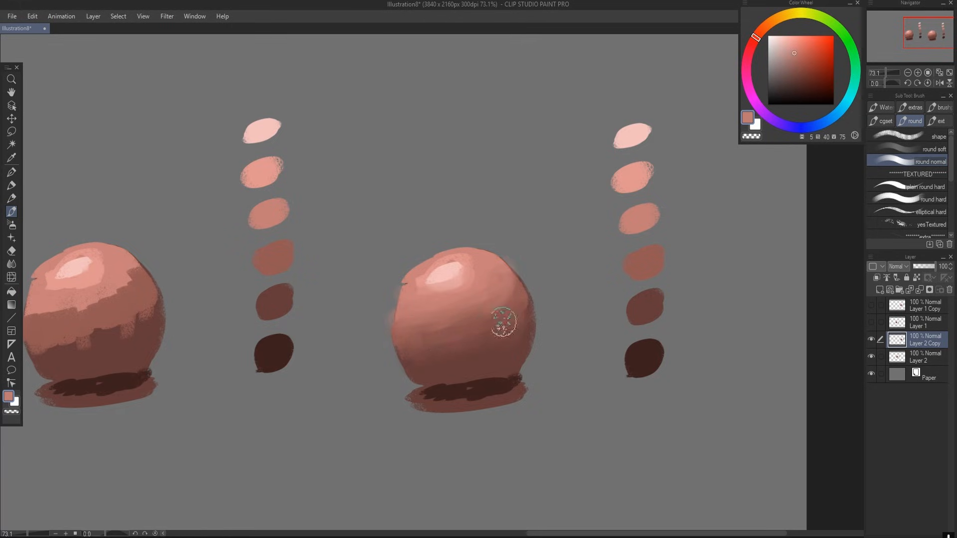
left_click(509, 336, "alt")
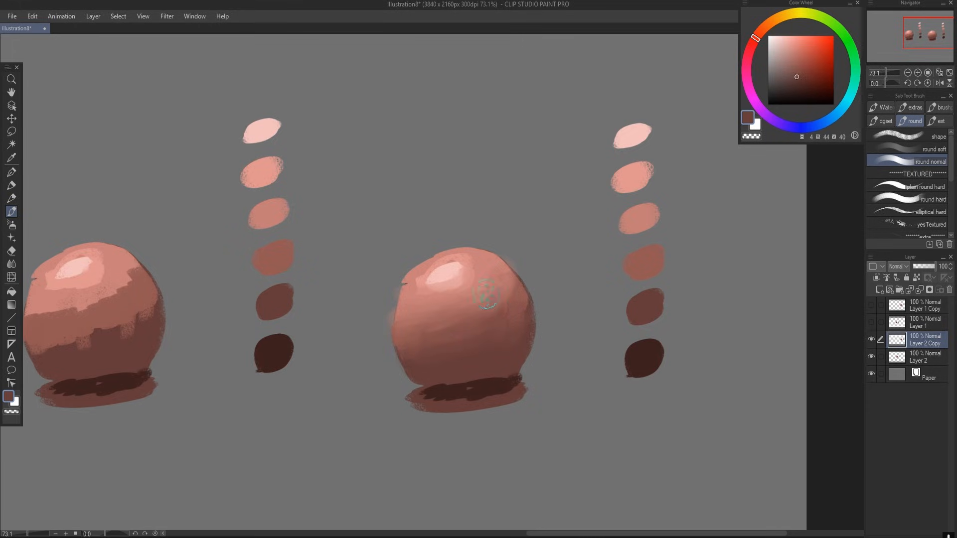
left_click(489, 319, "alt")
left_click_drag(478, 327, 512, 329)
left_click(493, 333, "alt")
left_click_drag(481, 344, 511, 314)
- Soften the ground shadow beneath the copied sphere and blend its dark contact area with sampled shadow tones
left_click(453, 391, "alt")
mouse_move(438, 389)
left_mouse_down()
mouse_move(511, 374)
mouse_move(443, 389)
mouse_move(499, 392)
mouse_move(421, 399)
mouse_move(513, 390)
mouse_move(414, 403)
mouse_move(443, 410)
mouse_move(525, 400)
left_mouse_up()
left_click(492, 398, "alt")
left_click(458, 387, "alt")
mouse_move(460, 384)
left_mouse_down()
mouse_move(439, 391)
mouse_move(503, 392)
mouse_move(470, 390)
mouse_move(486, 376)
left_mouse_up()
left_click(496, 387, "alt")
left_click(509, 379, "alt")
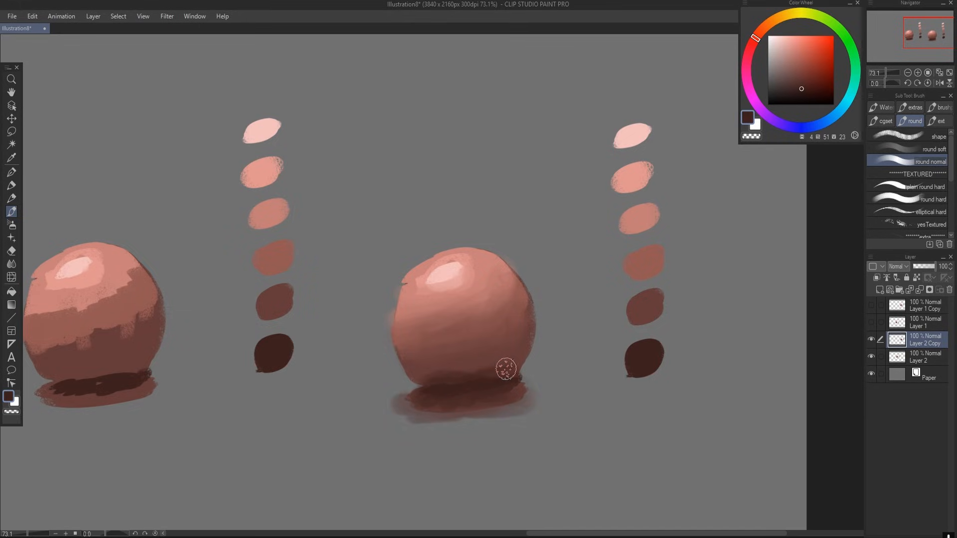
left_click(430, 382, "alt")
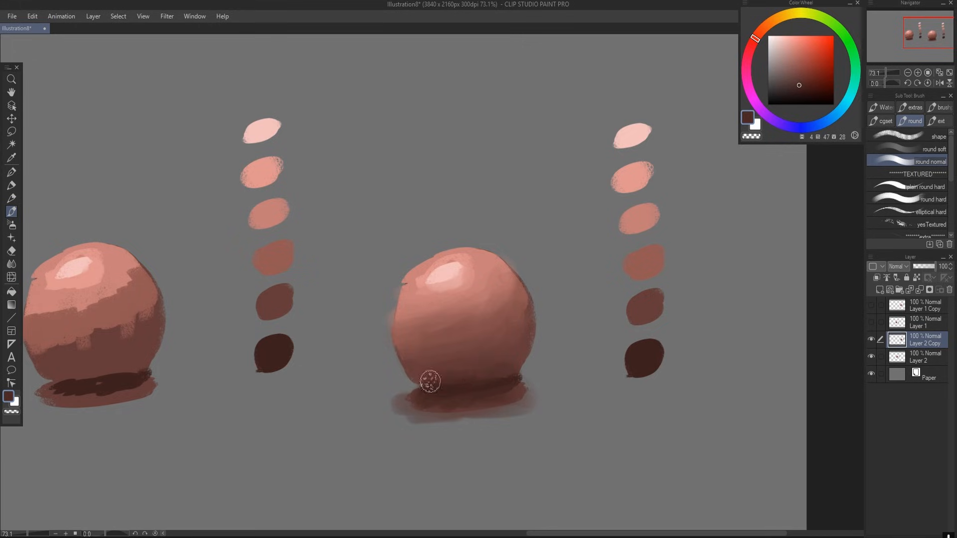
- Blend dark shadow tones into the underside of the copied sphere
mouse_move(430, 382)
left_mouse_down()
mouse_move(478, 382)
mouse_move(443, 372)
mouse_move(506, 369)
mouse_move(469, 382)
mouse_move(514, 358)
left_mouse_up()
left_click(465, 367, "alt")
left_click(505, 371, "alt")
- Even out the ground shadow under the copied sphere and extend its soft edge to the right
left_click(443, 392, "alt")
mouse_move(442, 393)
left_mouse_down()
mouse_move(510, 383)
mouse_move(483, 388)
left_mouse_up()
left_click(434, 409, "alt")
mouse_move(410, 402)
left_mouse_down()
mouse_move(448, 412)
mouse_move(526, 398)
left_mouse_up()
left_click(461, 393, "alt")
mouse_move(461, 394)
left_mouse_down()
mouse_move(524, 387)
mouse_move(516, 383)
mouse_move(527, 392)
mouse_move(428, 394)
mouse_move(407, 409)
mouse_move(548, 398)
left_mouse_up()
- Airbrush a soft light glow over and around the copied sphere with Soft 2, using colours sampled from the sphere
left_click(436, 283, "alt")
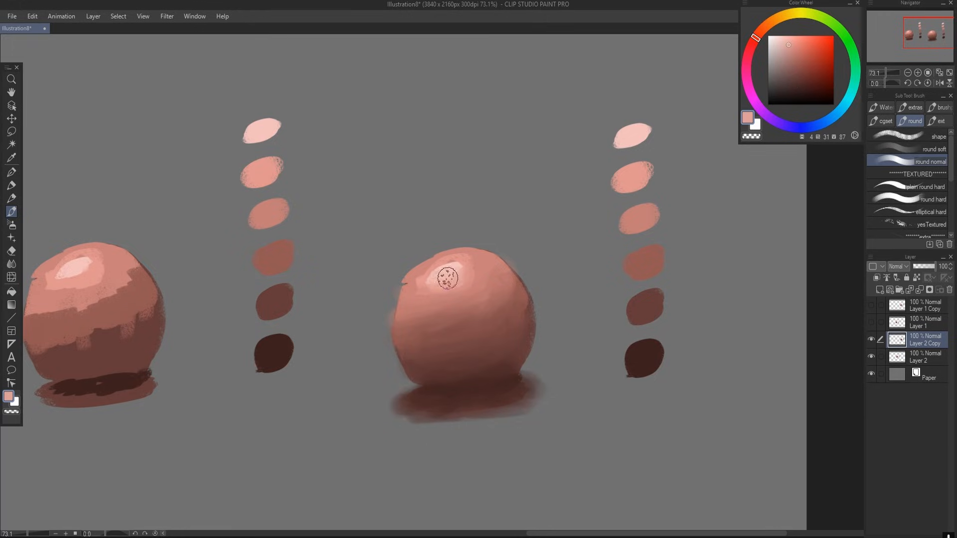
scroll(486, 310, "down", 5)
scroll(486, 311, "up", 5)
left_click(490, 315, "alt")
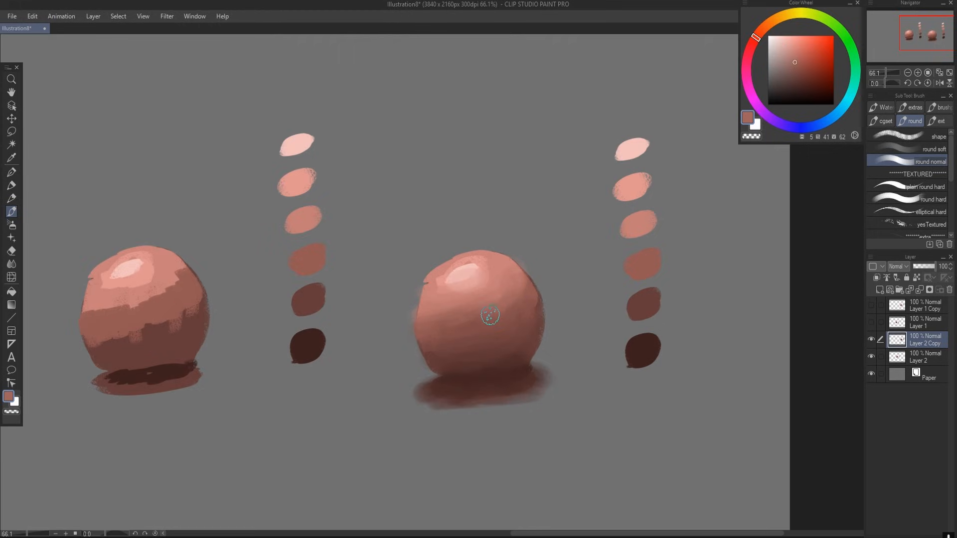
key("b")
left_click(472, 273, "alt")
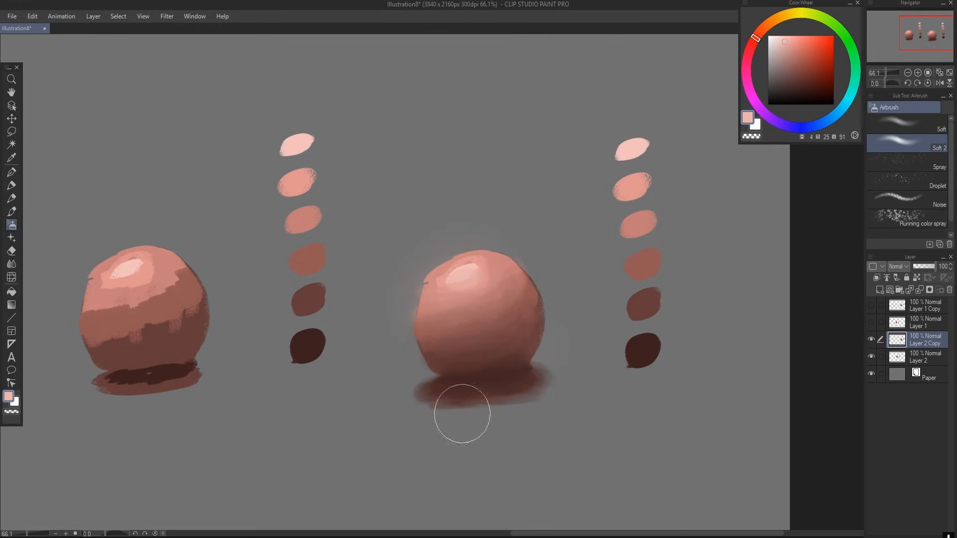
scroll(487, 376, "down", 3)
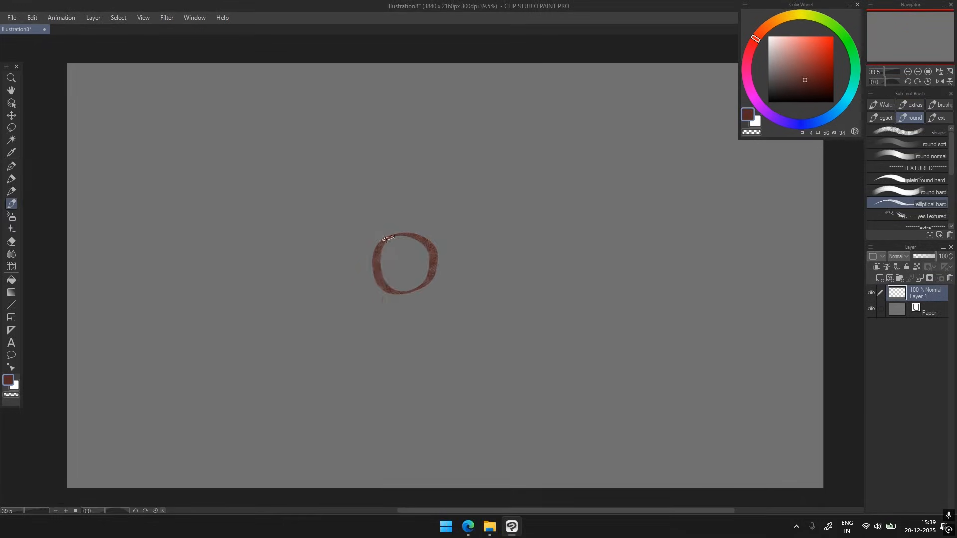
- Block in a dark red-brown sphere (H 4, S 56, V 34) with a ground shadow on Layer 1 of the blank canvas
mouse_move(388, 238)
left_mouse_down()
mouse_move(391, 289)
mouse_move(396, 243)
mouse_move(387, 278)
mouse_move(414, 230)
mouse_move(425, 299)
left_mouse_up()
scroll(405, 252, "up", 2)
mouse_move(402, 219)
left_mouse_down()
mouse_move(367, 260)
mouse_move(429, 237)
mouse_move(449, 273)
left_mouse_up()
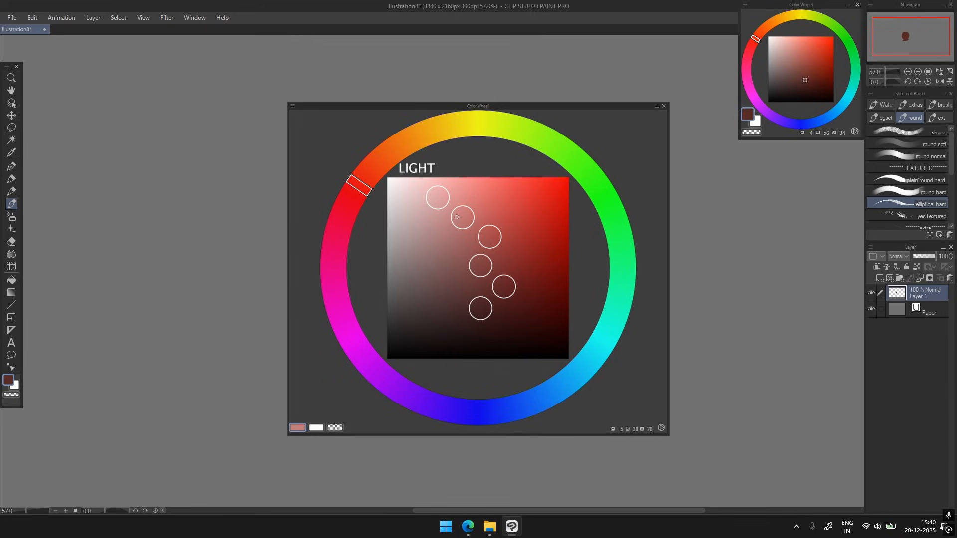
- Paint the sphere's lit upper half in pink (H 4, S 44, V 75), topped with paler highlight patches
scroll(478, 269, "right", 2)
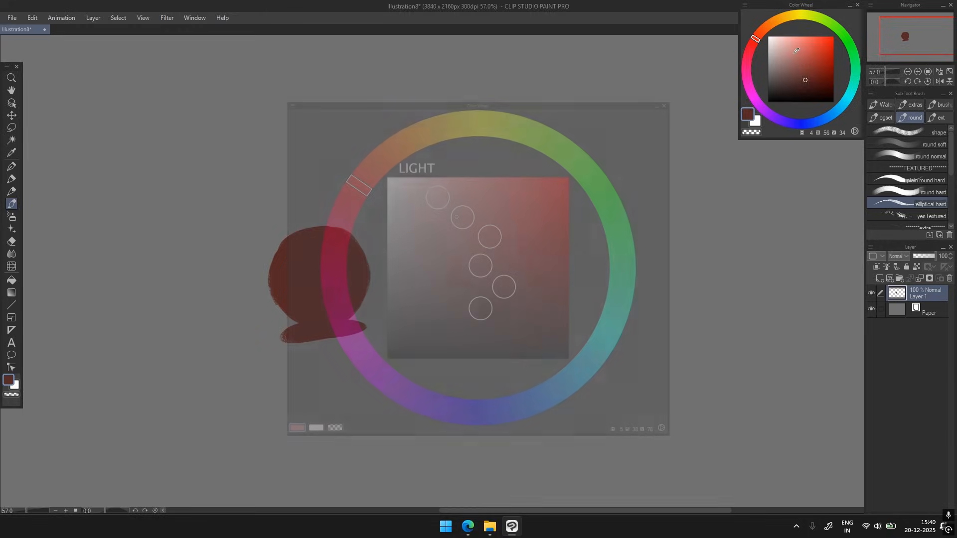
left_click(797, 52)
mouse_move(289, 256)
left_mouse_down()
mouse_move(287, 278)
mouse_move(338, 249)
mouse_move(320, 263)
mouse_move(293, 251)
mouse_move(277, 278)
mouse_move(281, 253)
mouse_move(316, 234)
mouse_move(290, 240)
mouse_move(299, 234)
mouse_move(337, 243)
mouse_move(335, 232)
mouse_move(348, 245)
mouse_move(338, 265)
mouse_move(351, 243)
left_mouse_up()
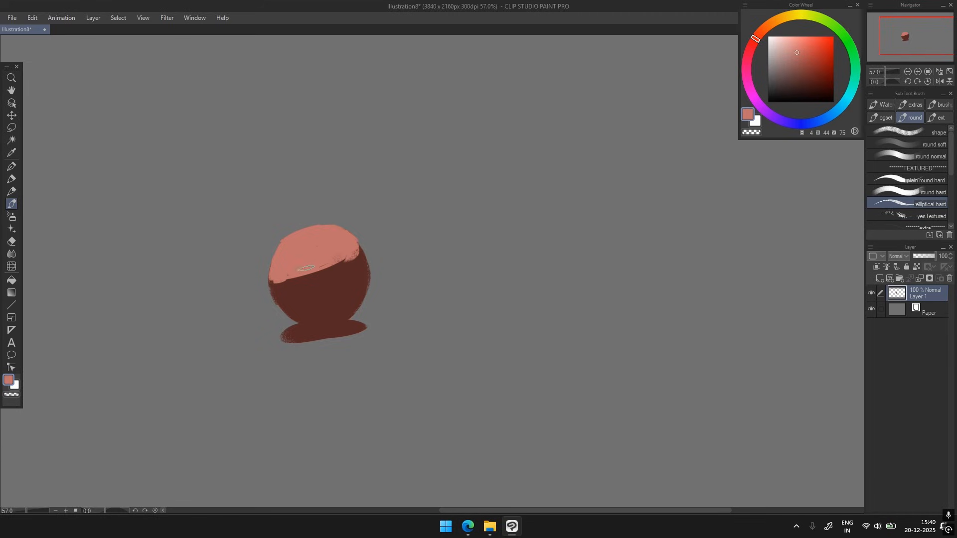
mouse_move(286, 274)
left_mouse_down()
mouse_move(305, 262)
mouse_move(305, 278)
mouse_move(354, 256)
mouse_move(325, 270)
mouse_move(291, 250)
mouse_move(299, 241)
mouse_move(307, 250)
mouse_move(325, 245)
mouse_move(288, 261)
mouse_move(319, 246)
mouse_move(303, 235)
left_mouse_up()
left_click(790, 37)
left_click(793, 44)
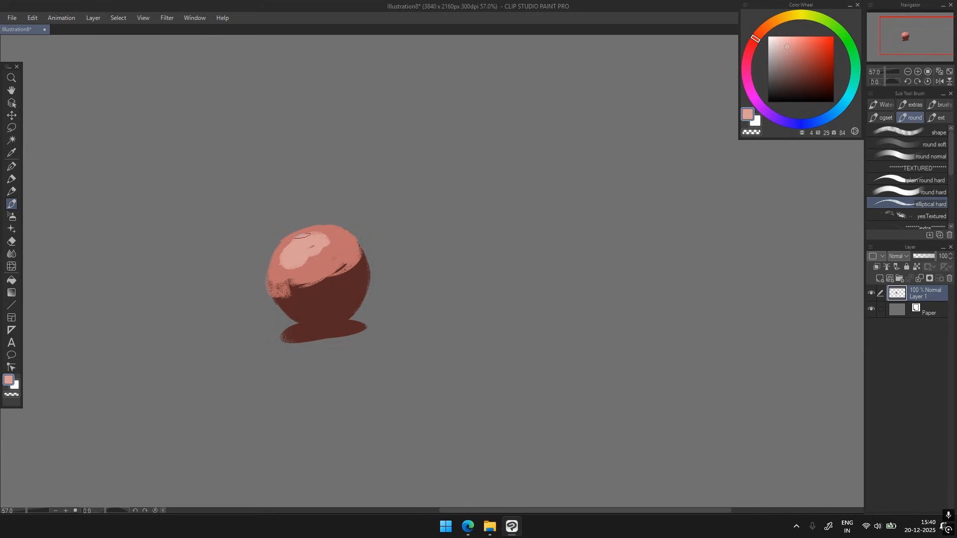
left_click(780, 45)
- Paint a dark contact shadow (H 4, S 65, V 20) where the sphere meets the ground
left_click(334, 299, "alt")
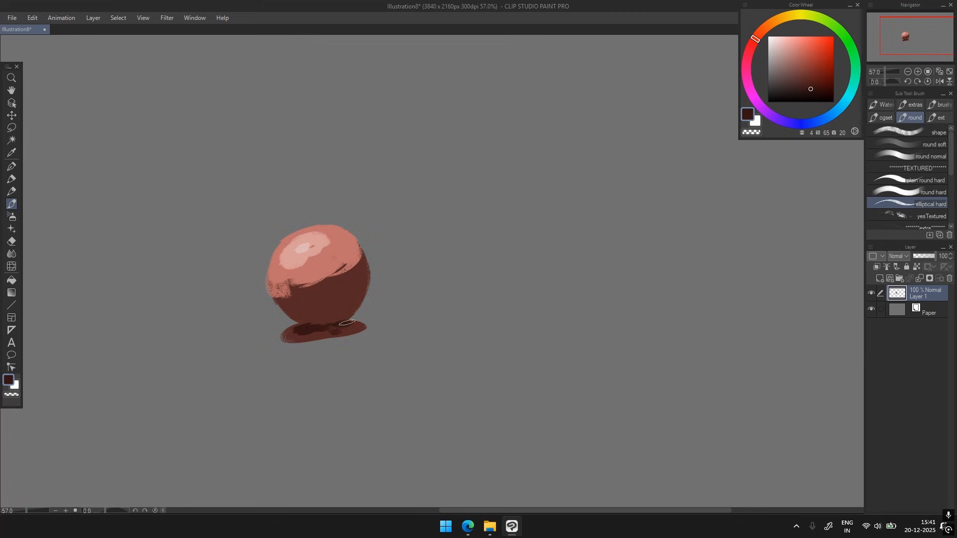
left_click(305, 329, "alt")
mouse_move(304, 336)
left_mouse_down()
mouse_move(347, 335)
mouse_move(312, 330)
mouse_move(341, 322)
left_mouse_up()
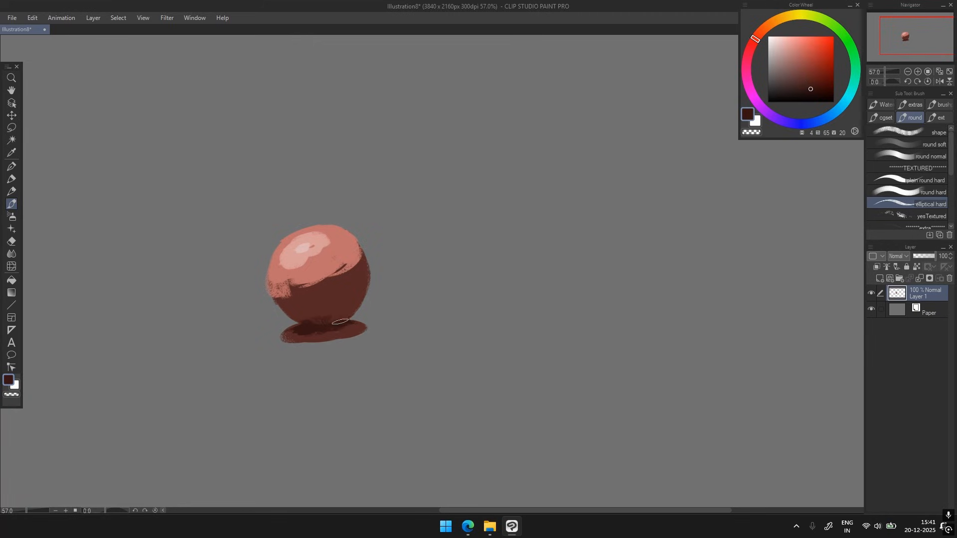
- Paint a vertical column of five swatches beside the sphere, from darkest shadow to palest highlight, with tones sampled from it
left_click(322, 294, "alt")
left_click(325, 324, "alt")
mouse_move(449, 314)
left_mouse_down()
mouse_move(351, 290)
mouse_move(463, 274)
mouse_move(443, 253)
mouse_move(458, 214)
mouse_move(307, 245)
mouse_move(463, 175)
left_mouse_up()
left_click(352, 288, "alt")
left_click(317, 263, "alt")
left_click(365, 263, "alt")
left_click(306, 248, "alt")
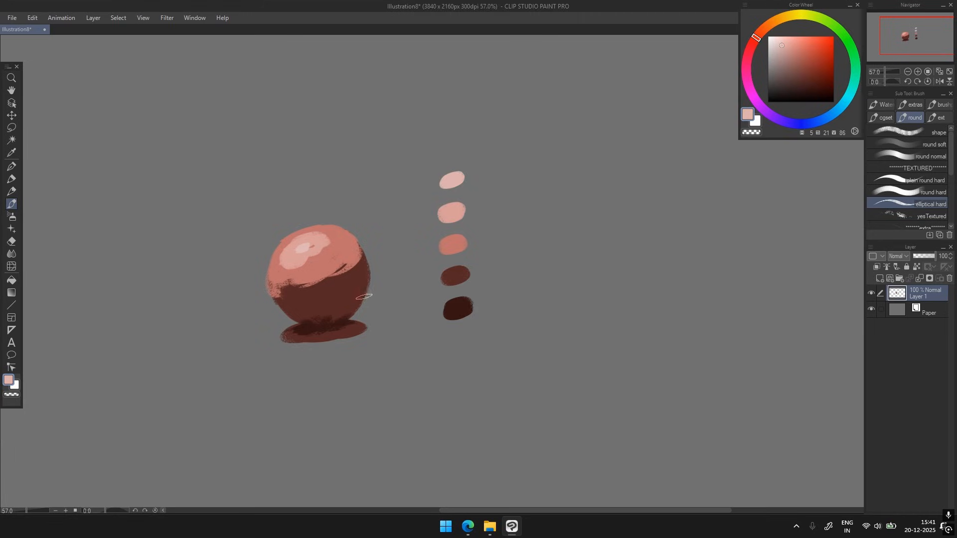
- Paint a saturated red band (H 4, S 59, V 66) between the sphere's light and shadow, and add its swatch beside the column
left_click(353, 288, "alt")
left_click(808, 64)
mouse_move(279, 282)
left_mouse_down()
mouse_move(276, 296)
mouse_move(349, 270)
mouse_move(366, 250)
mouse_move(311, 289)
left_mouse_up()
left_click(302, 273, "alt")
left_click(807, 60)
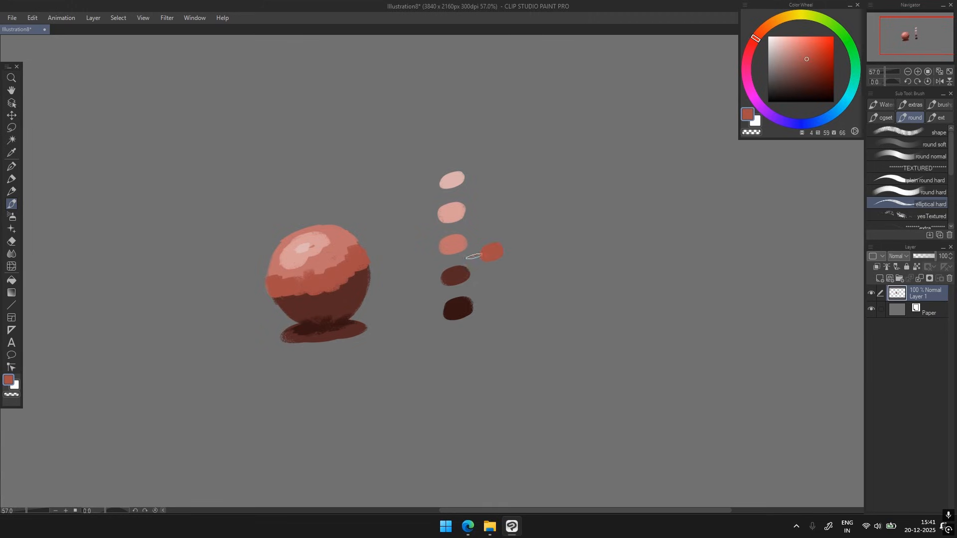
- Add a desaturated reflected light (H 4, S 33, V 34) along the sphere's lower edges and over the ground shadow
scroll(313, 311, "up", 1)
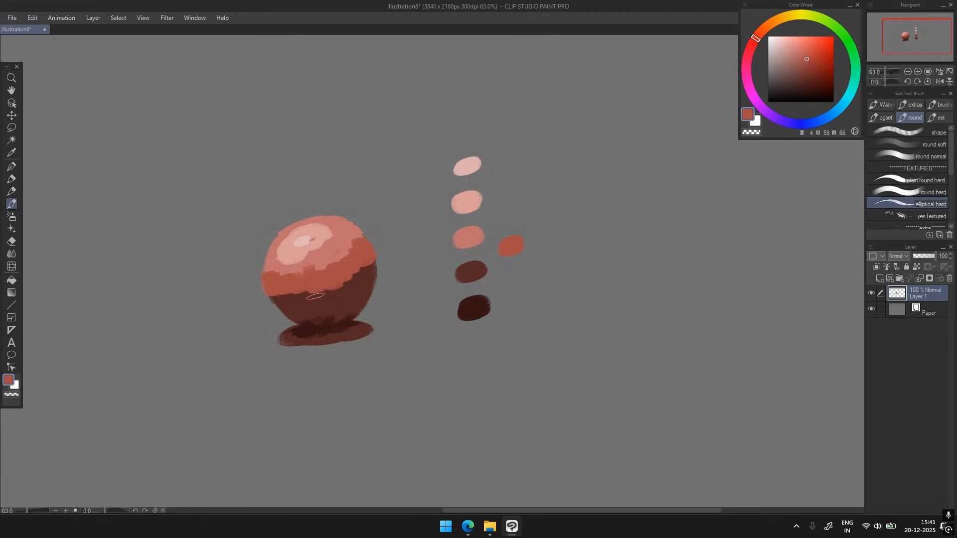
left_click(322, 305, "alt")
left_click(789, 80)
left_click_drag(286, 308, 326, 320)
mouse_move(371, 269)
left_mouse_down()
mouse_move(368, 299)
mouse_move(346, 318)
left_mouse_up()
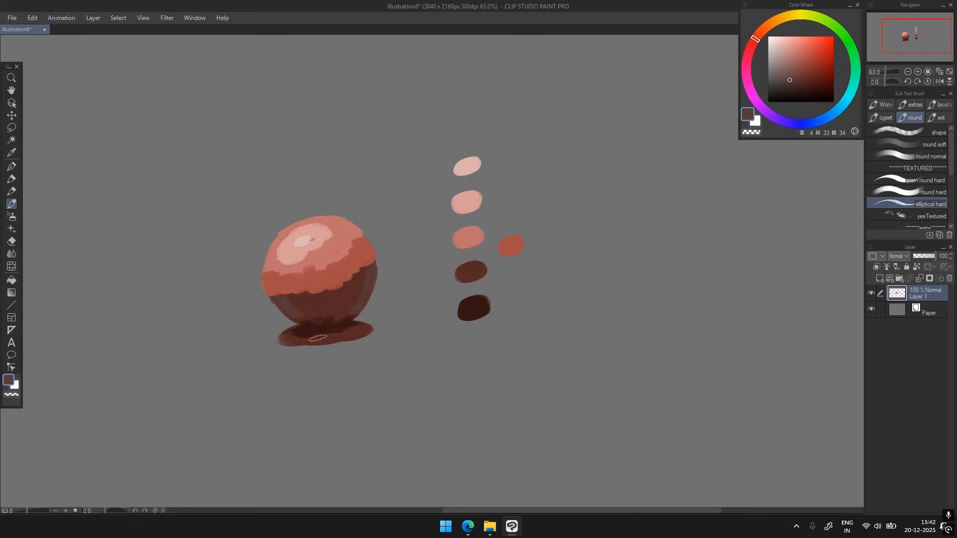
left_click_drag(285, 346, 362, 333)
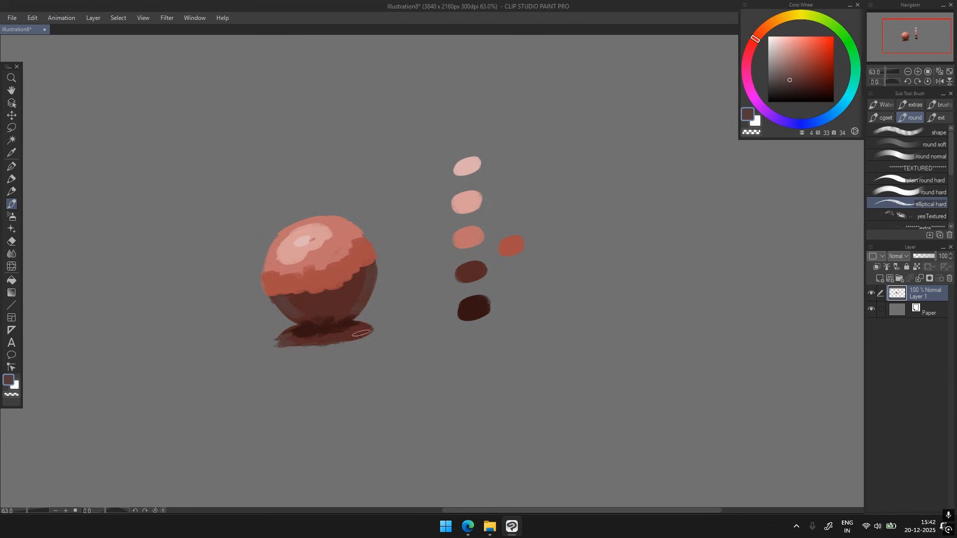
- Paint a brighter saturated coral band above the red one, then refine it with a slightly darker tone (H 4, S 56, V 79)
left_click(322, 276, "alt")
left_click_drag(346, 255, 348, 248)
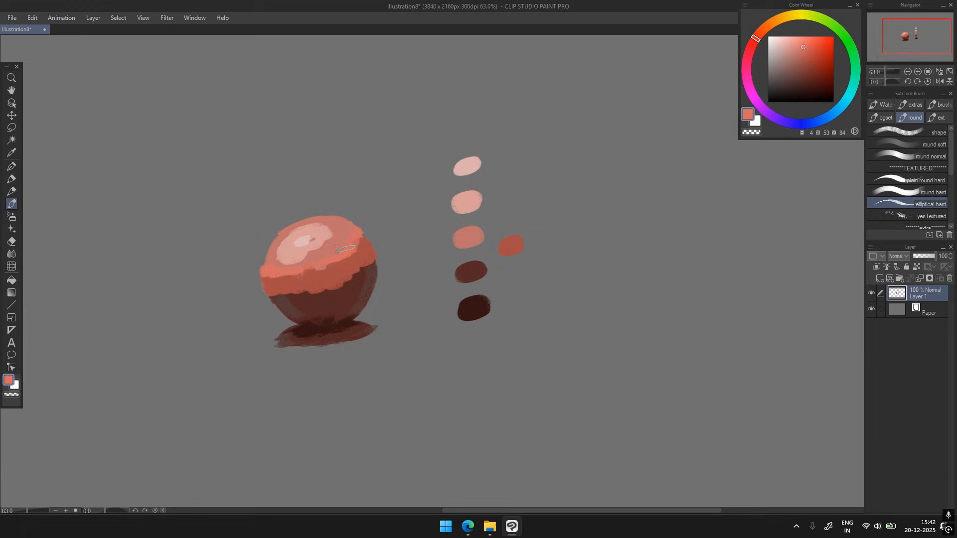
left_click(805, 49)
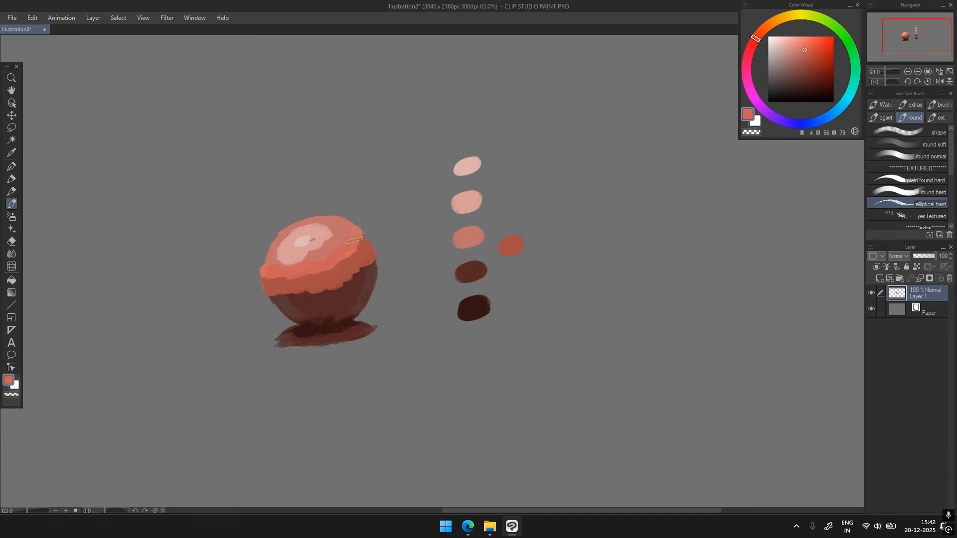
left_click_drag(355, 241, 350, 247)
- Paint a transitional pink (H 4, S 37, V 83) around the highlight to ease it into the surrounding light area
left_click(324, 255, "alt")
left_click_drag(294, 260, 285, 260)
left_click(794, 46)
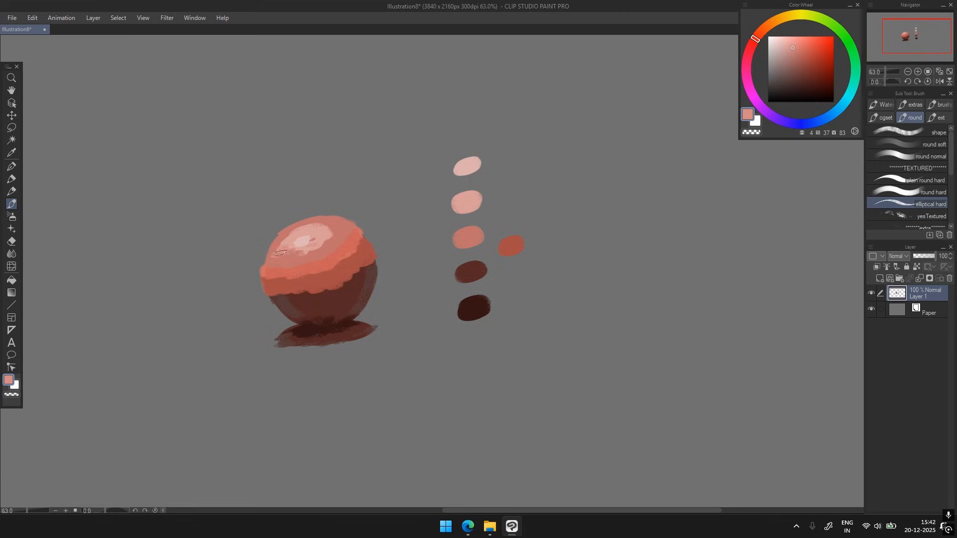
left_click_drag(324, 243, 337, 227)
- Refine the sphere's shadow side with a dark red (H 4, S 57, V 34), and deepen the contact shadow beneath it (H 4, S 65, V 20)
left_click_drag(343, 269, 327, 280)
left_click(324, 284, "alt")
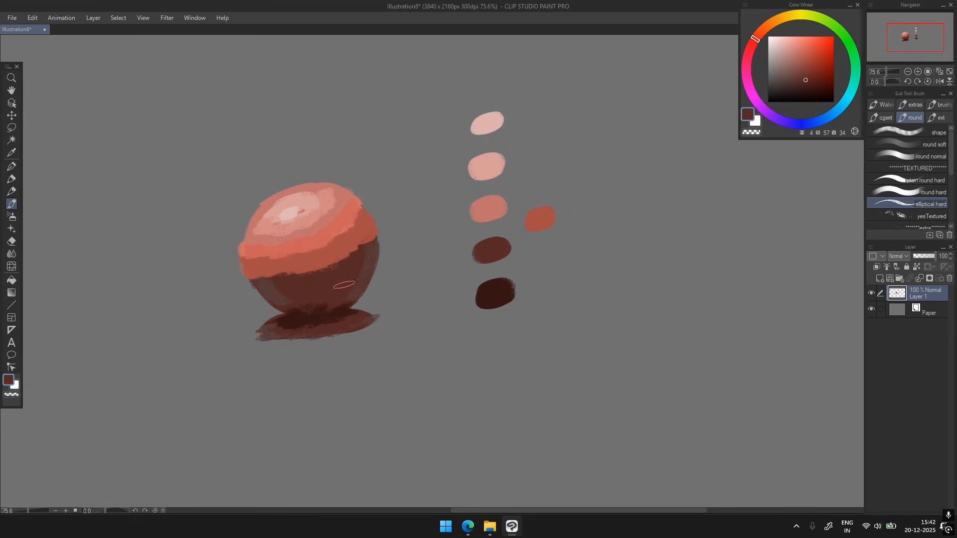
left_click(295, 310, "alt")
left_click(298, 313, "alt")
left_click_drag(354, 317, 317, 324)
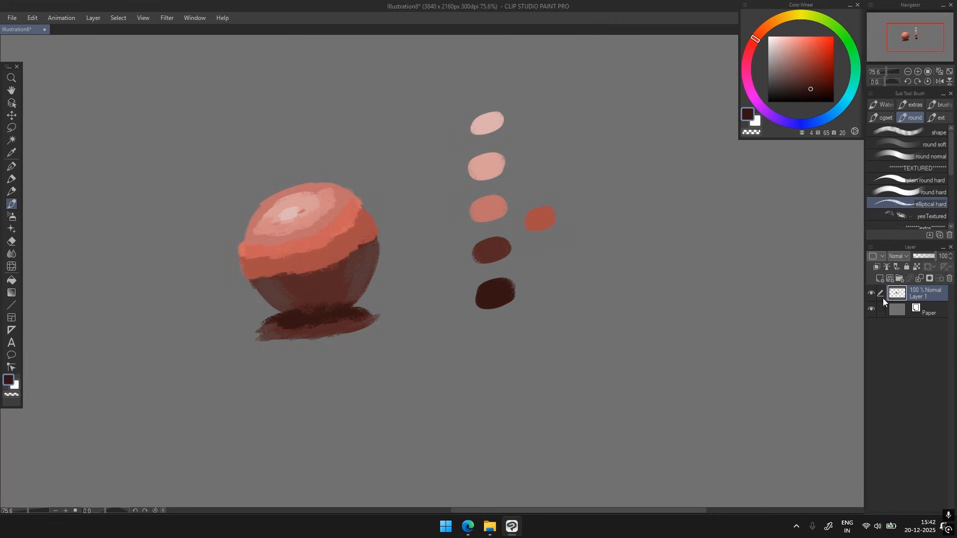
- Duplicate the layer with the sphere and swatches, and move the copy beside the original, leaving nothing selected
key("ctrl+j")
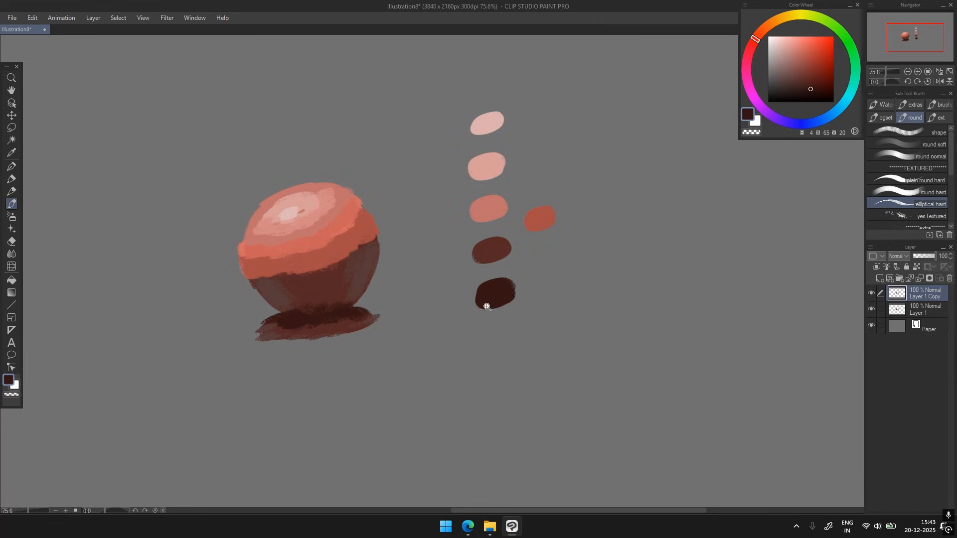
left_click_drag(487, 307, 333, 340)
key("k")
left_click_drag(217, 311, 547, 320)
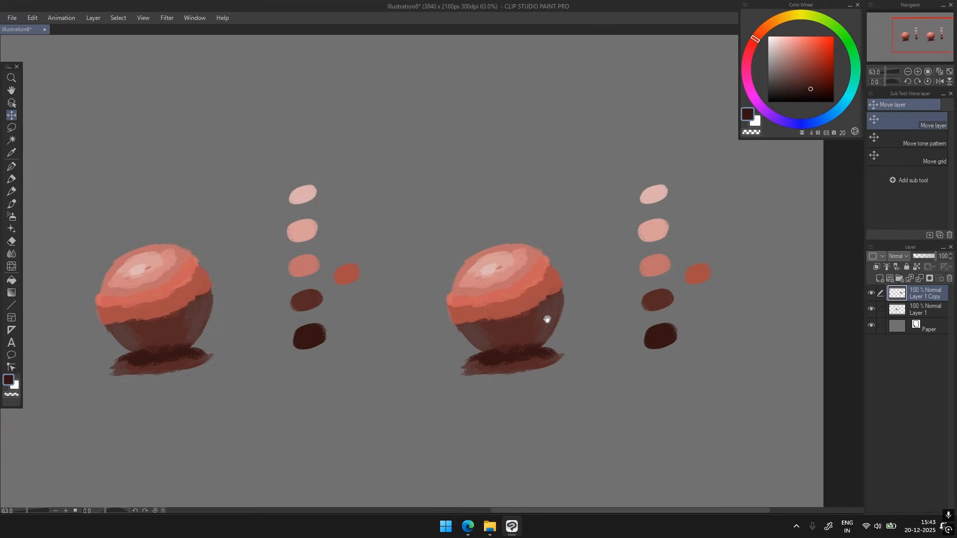
scroll(543, 320, "up", 1)
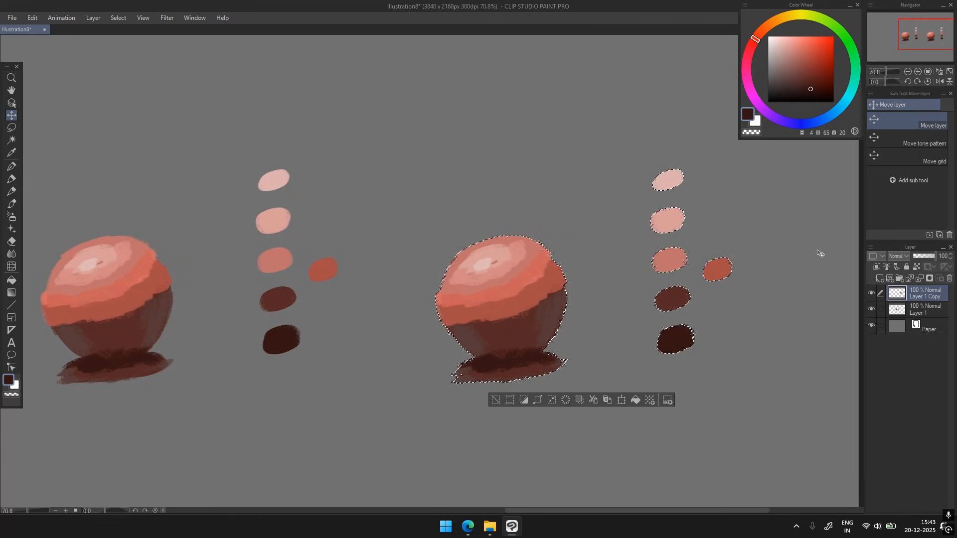
key("ctrl+d")
- With the round normal brush, blend the copied sphere's red band into its shadow using tones sampled from both sides
key("b")
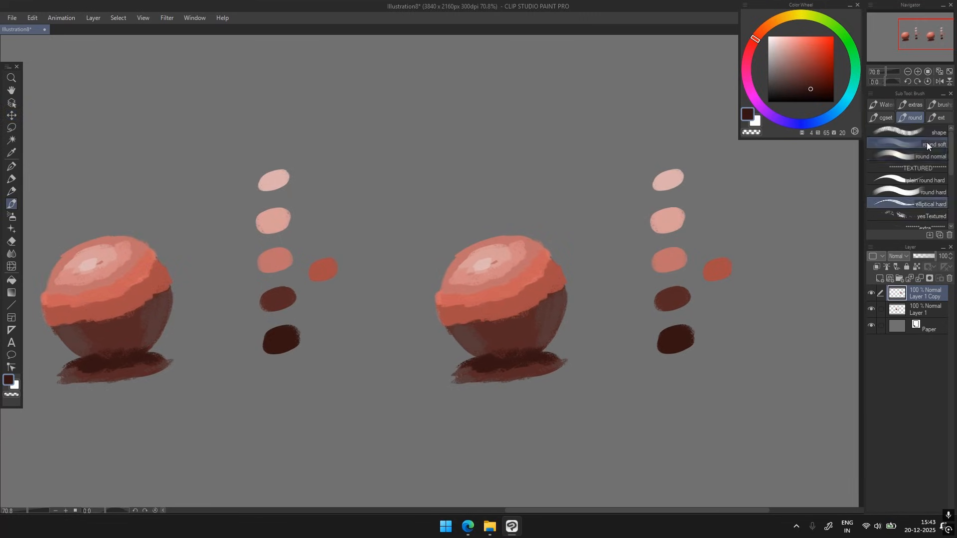
left_click(923, 156)
scroll(476, 286, "up", 2)
left_click(475, 319, "alt")
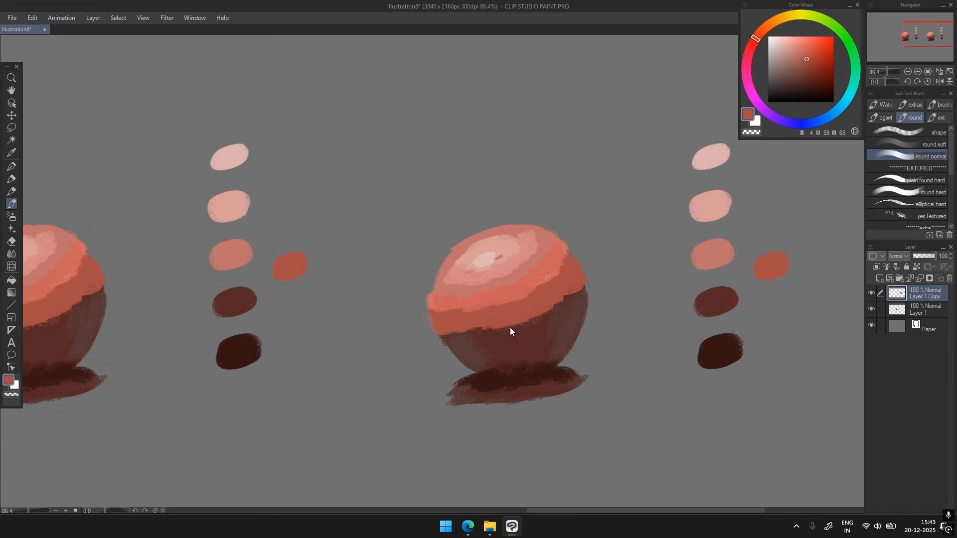
scroll(508, 324, "up", 2)
left_click(513, 341, "alt")
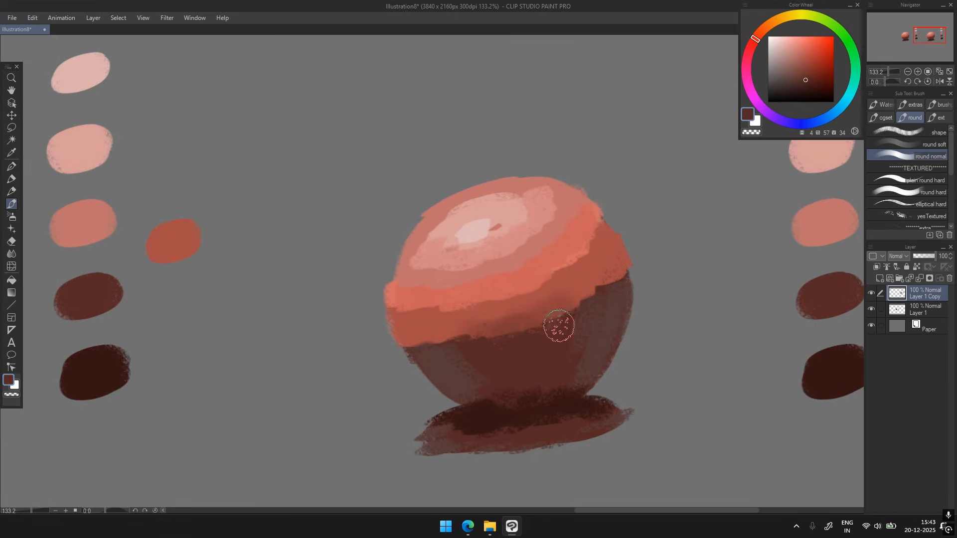
left_click(566, 288, "alt")
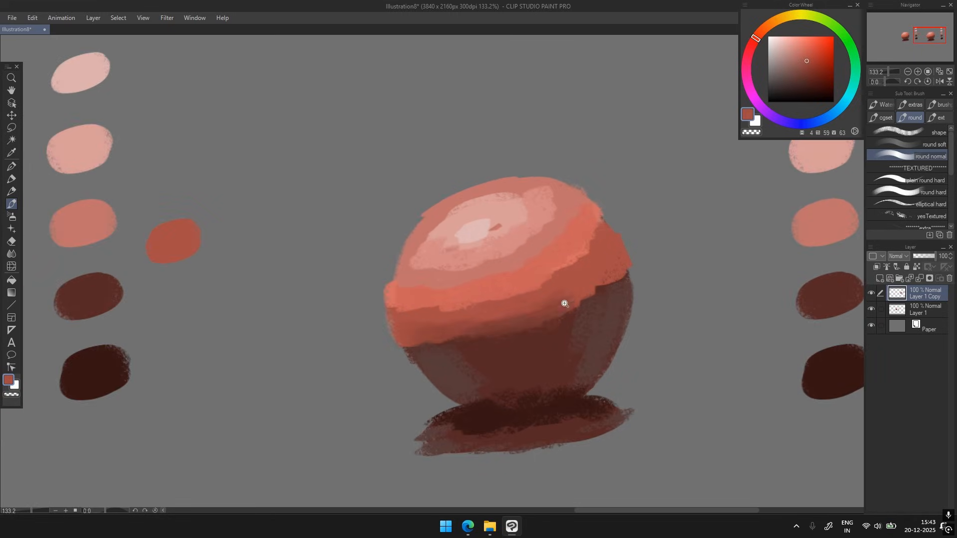
- Continue blending the red band into the shadow toward both side edges of the copied sphere with sampled reds
scroll(566, 302, "down", 2)
left_click(533, 342, "alt")
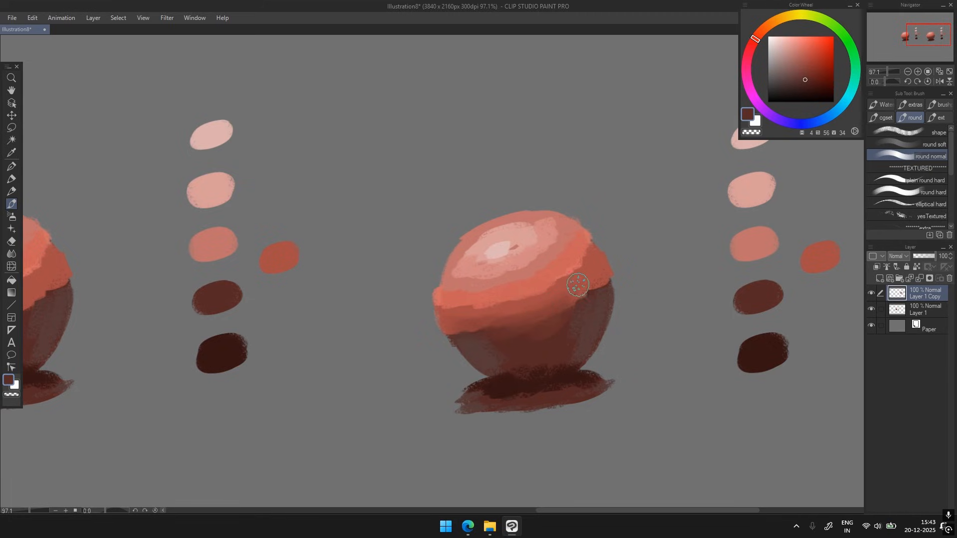
left_click(594, 272, "alt")
left_click_drag(587, 299, 596, 278)
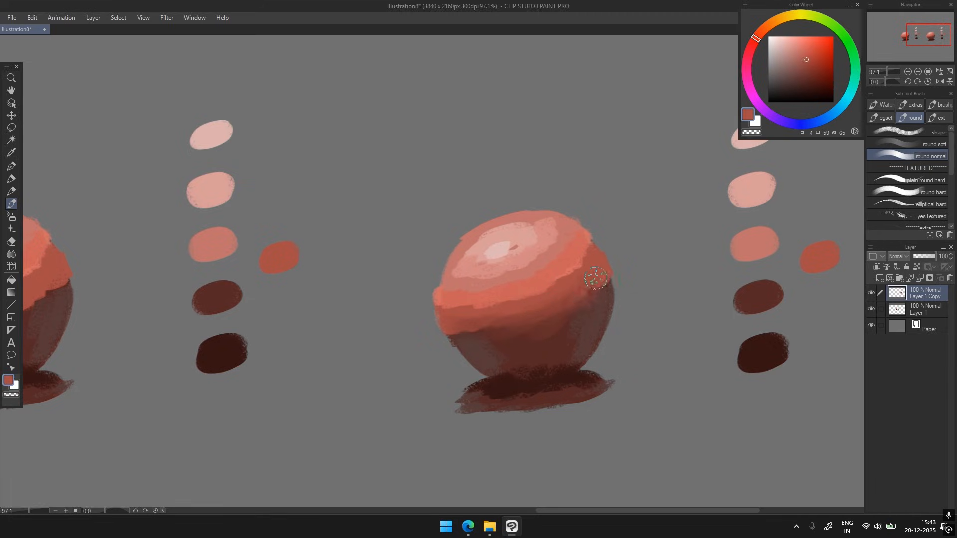
left_click(557, 319, "alt")
left_click(455, 314, "alt")
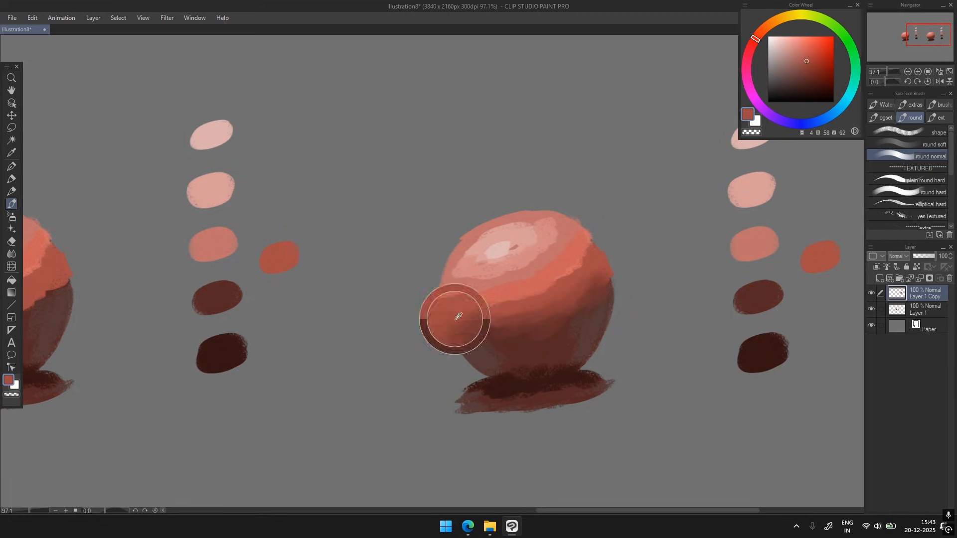
- Blend the coral band (H 4, S 56, V 79) into the red below it and the pink light area above it
left_click(519, 291, "alt")
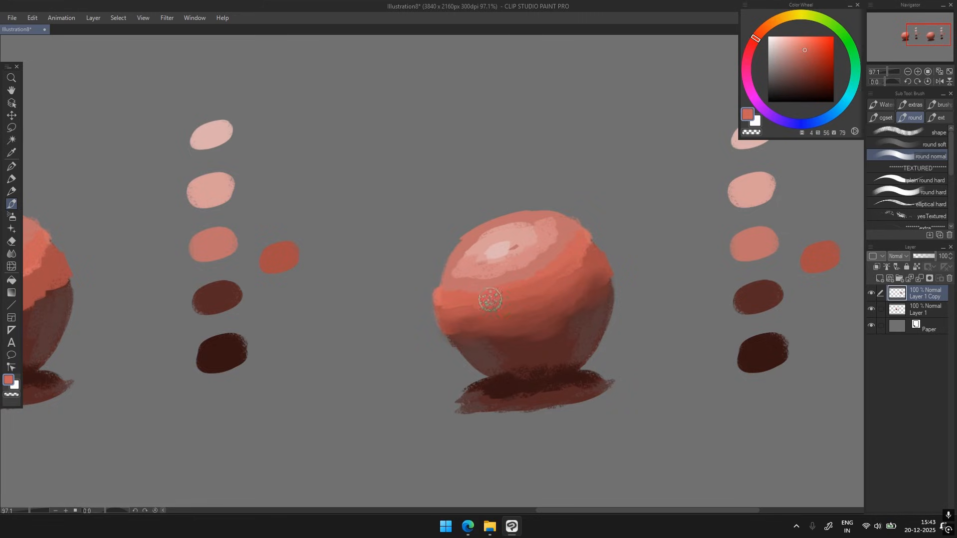
left_click(487, 278, "alt")
left_click(506, 344, "alt")
left_click(586, 257, "alt")
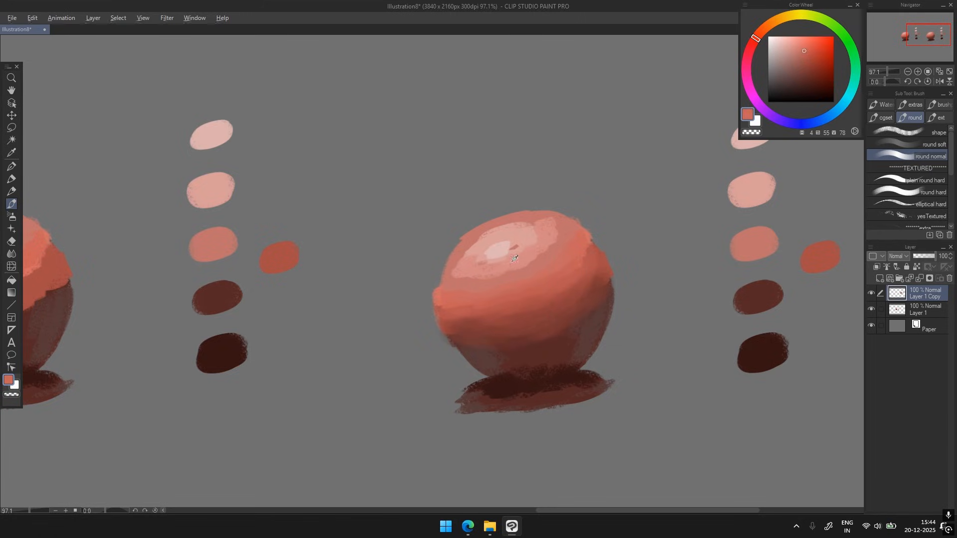
- Blend the rings around the highlight into a smooth gradient with sampled pinks, including H 4, S 25, V 85
left_click(479, 270, "alt")
left_click_drag(459, 273, 507, 266)
left_click(551, 250, "alt")
left_click(526, 239, "alt")
left_click(493, 257, "alt")
left_click(481, 240, "alt")
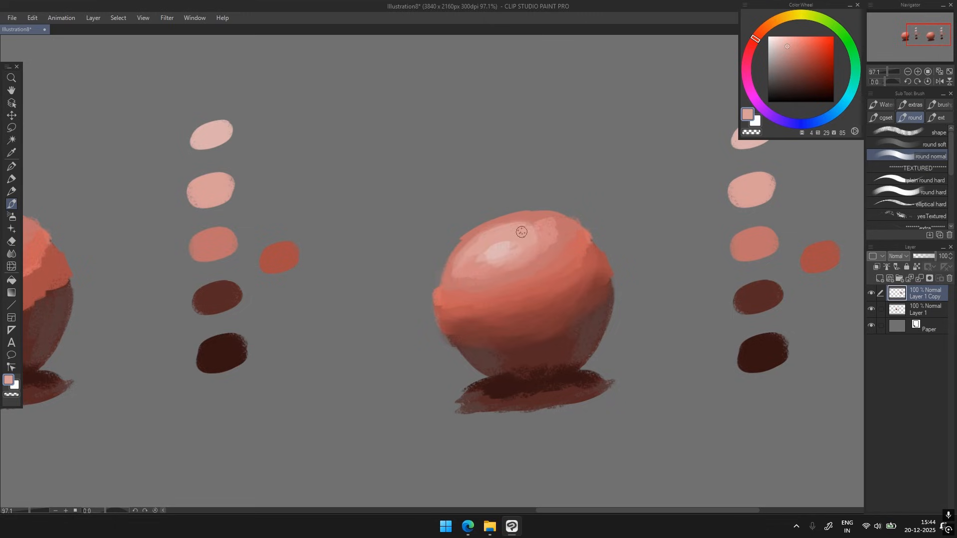
- Smooth the upper-right light area of the copied sphere into the coral midtone (H 5, S 53, V 77)
left_click(551, 225, "alt")
left_click_drag(550, 232, 536, 256)
left_click(473, 296, "alt")
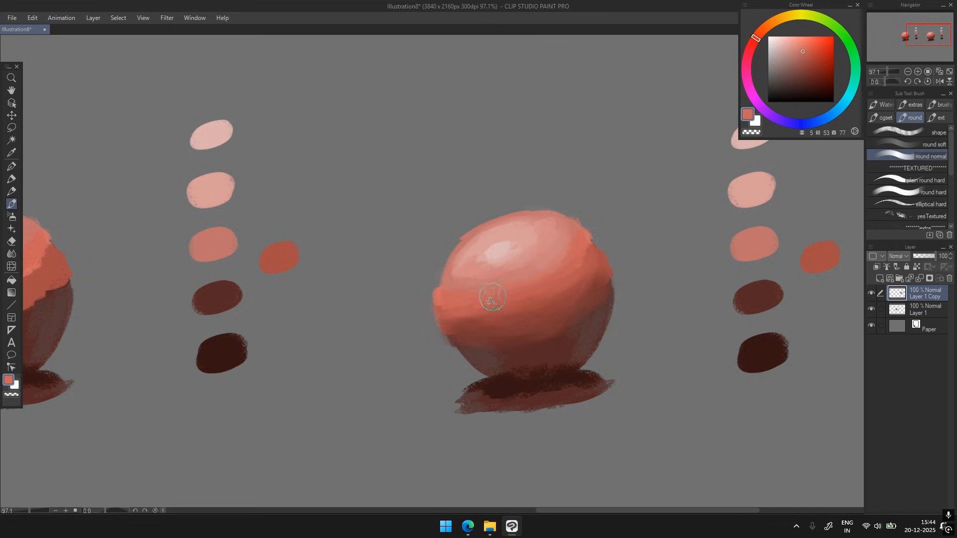
- Blend the lower shadow of the copied sphere down toward its base with a sampled brownish red (H 5, S 55, V 43)
left_click(489, 313, "alt")
left_click(489, 341, "alt")
mouse_move(500, 322)
left_mouse_down()
mouse_move(523, 331)
mouse_move(529, 359)
left_mouse_up()
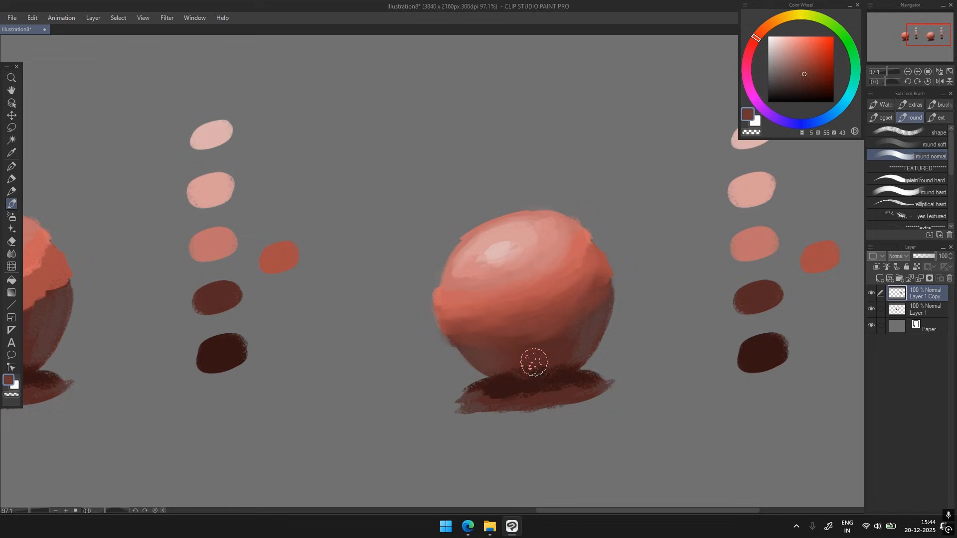
- Blend the dark contact shadow (H 3, S 62, V 24) into the ground shadow with the round soft and round normal brushes
left_click(909, 144)
scroll(498, 393, "up", 1)
left_click(520, 399, "alt")
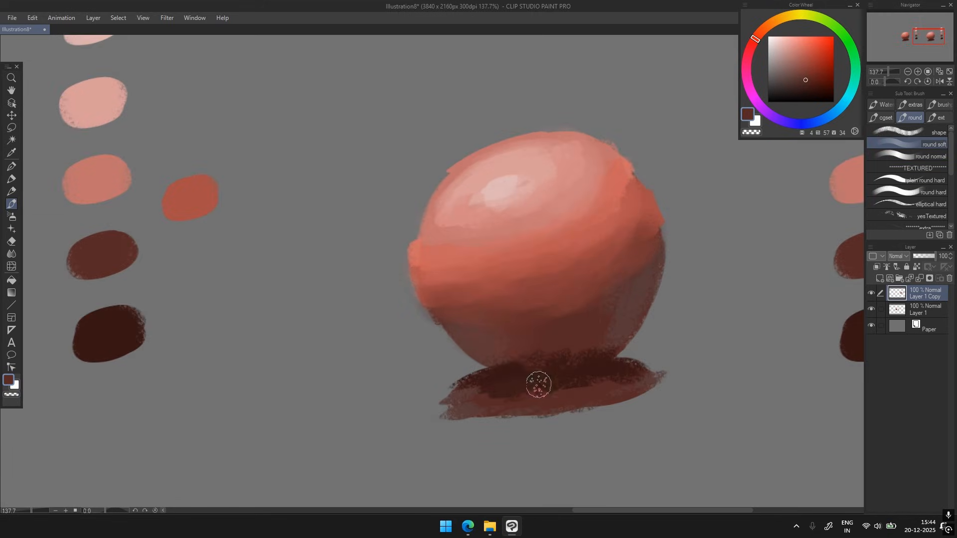
left_click(511, 380, "alt")
left_click_drag(511, 381, 619, 377)
left_click(909, 156)
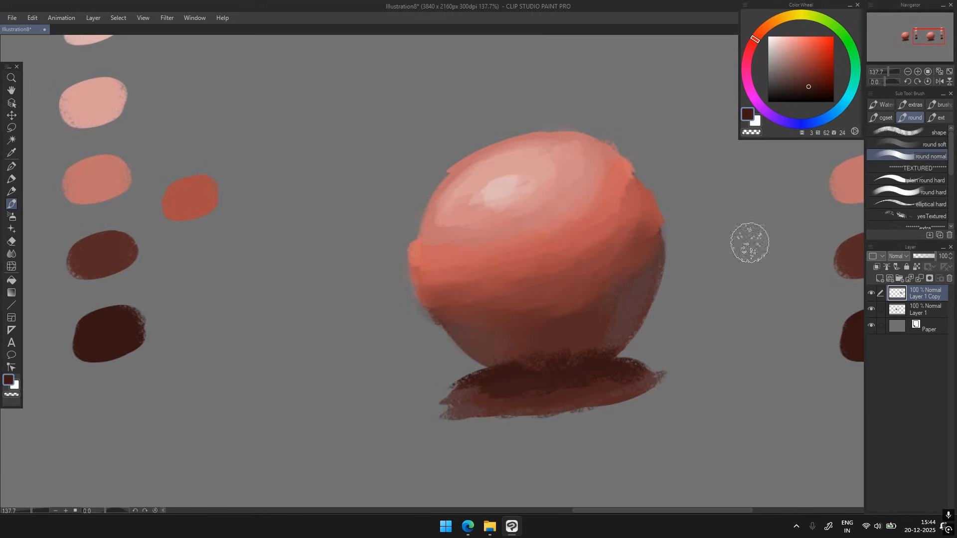
mouse_move(513, 380)
left_mouse_down()
mouse_move(463, 403)
mouse_move(595, 384)
left_mouse_up()
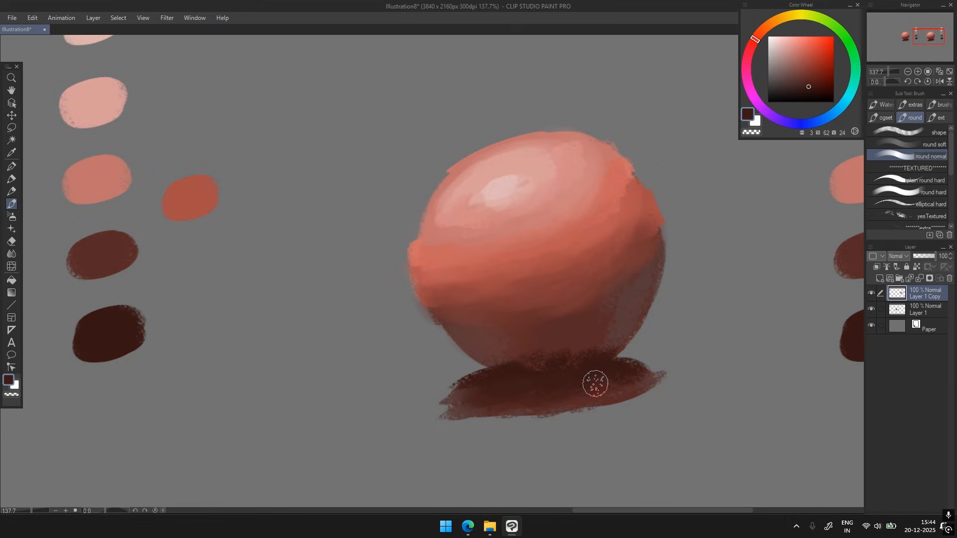
- Soften the outer edges of the ground shadow beneath the copied sphere with a tone sampled from it
left_click(468, 392, "alt")
mouse_move(466, 393)
left_mouse_down()
mouse_move(439, 410)
mouse_move(568, 412)
mouse_move(633, 373)
mouse_move(662, 381)
left_mouse_up()
scroll(603, 376, "down", 4)
- Blend the sphere's lower edges and reflected light into the shadow with sampled dark reds, including H 4, S 58, V 33, undoing a stray soft stroke
left_click(471, 380, "alt")
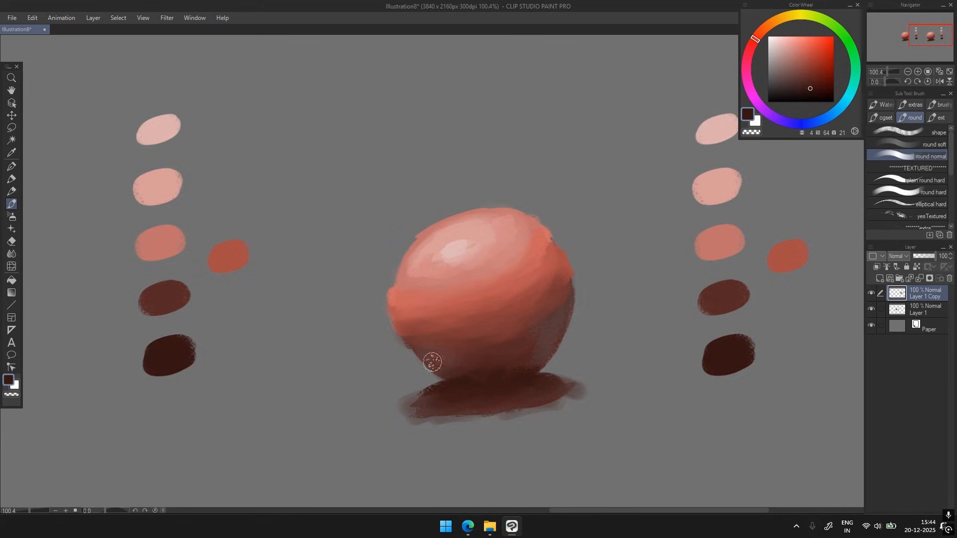
left_click(531, 341, "alt")
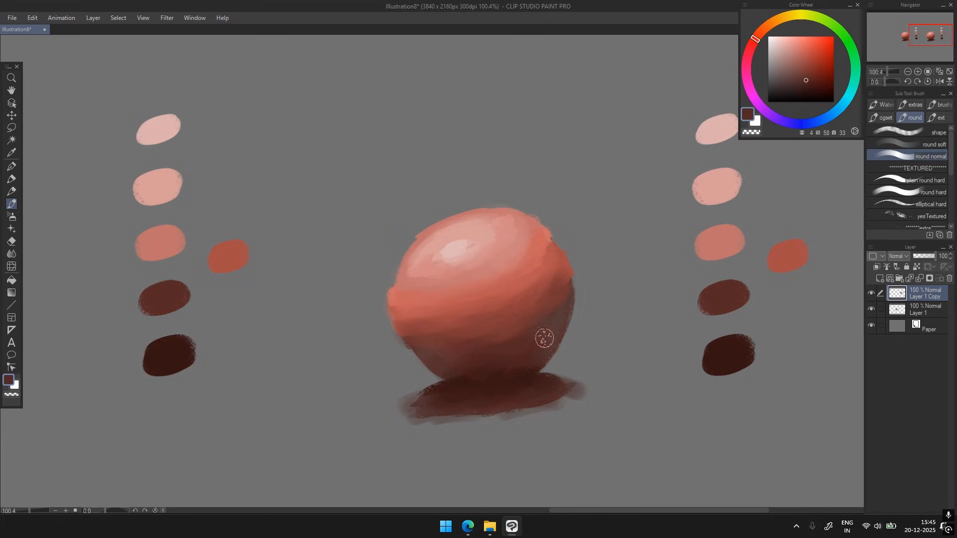
left_click(902, 144)
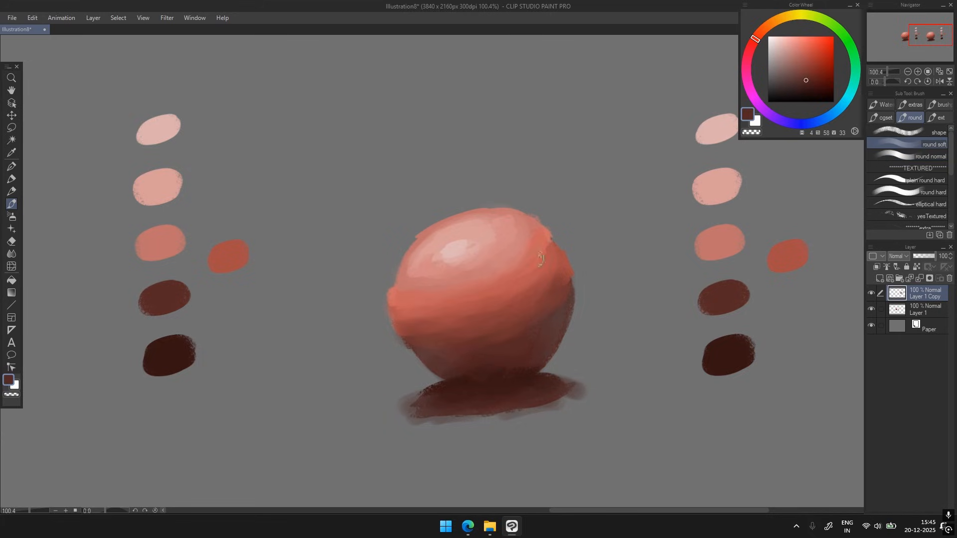
left_click_drag(619, 204, 630, 349)
key("ctrl+z")
- Soften the transitions around the highlight and upper light area with the round soft brush and sampled pinks
left_click(469, 253, "alt")
left_click(434, 230, "alt")
left_click(415, 313, "alt")
left_click(516, 255, "alt")
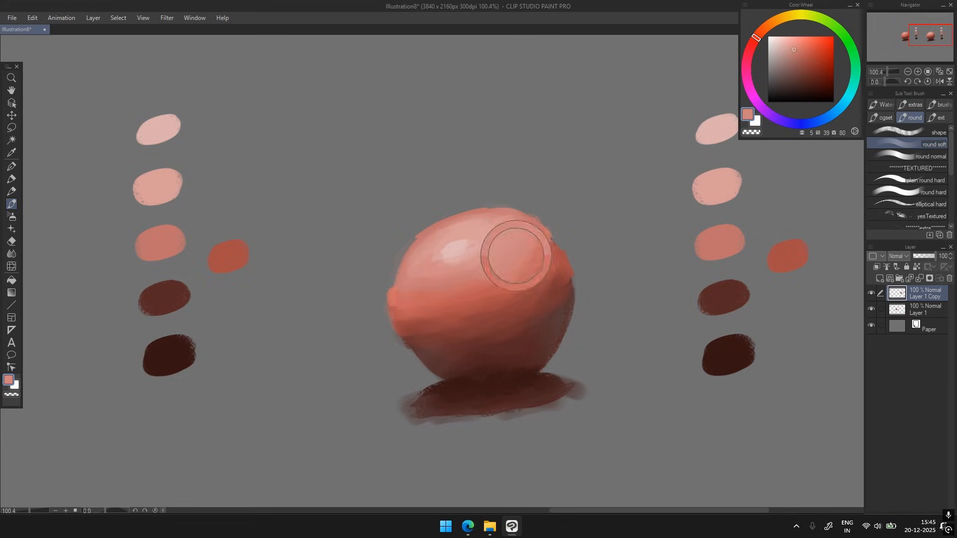
left_click_drag(519, 253, 546, 249)
left_click(536, 269, "alt")
- Smooth the transition from the red midtones into the lower shadow with softly brushed sampled reds
left_click(498, 300, "alt")
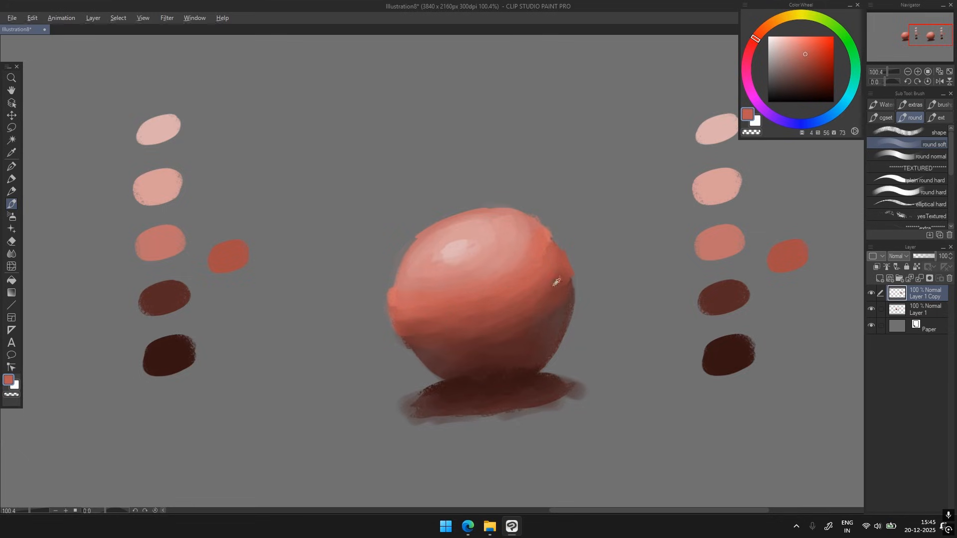
left_click(468, 325, "alt")
left_click(438, 331, "alt")
left_click(463, 344, "alt")
left_click(554, 279, "alt")
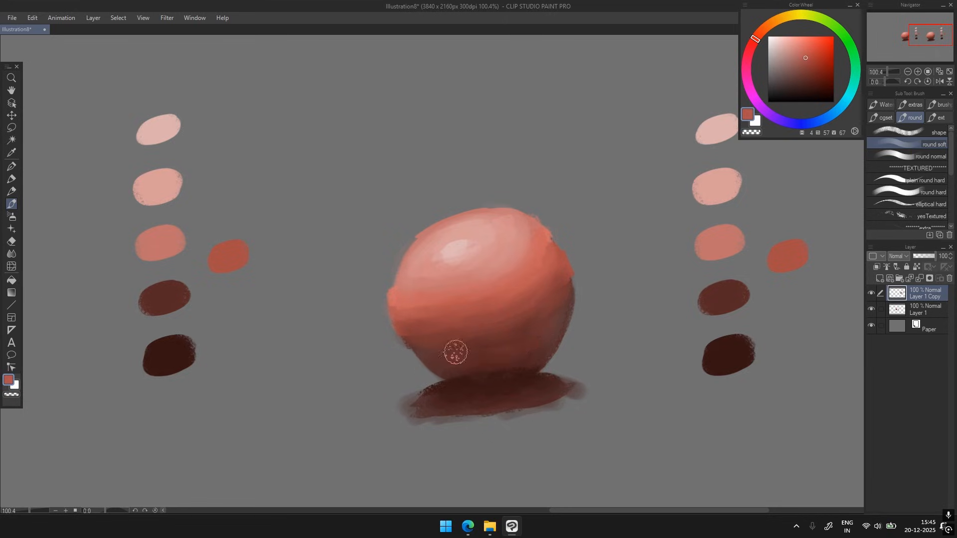
left_click(521, 357, "alt")
- Even out and extend the ground shadow beneath the sphere with a sampled dark red (H 3, S 55, V 26)
left_click(433, 387, "alt")
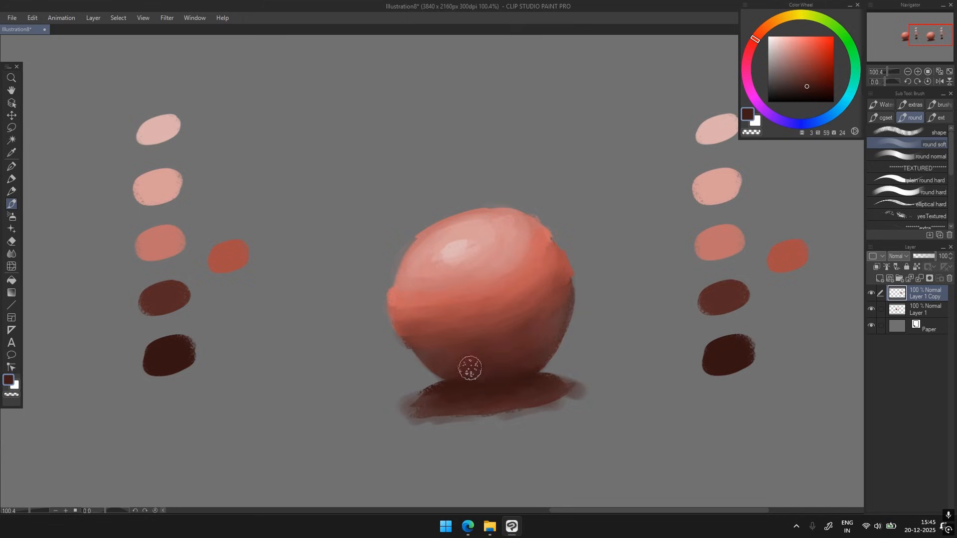
left_click(457, 405, "alt")
left_click(922, 156)
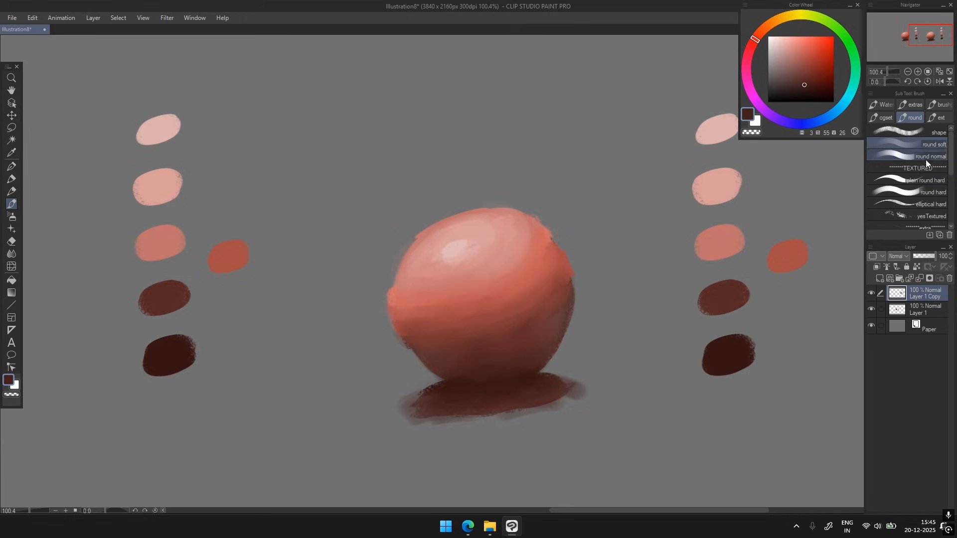
mouse_move(447, 405)
left_mouse_down()
mouse_move(533, 410)
mouse_move(575, 391)
mouse_move(521, 418)
mouse_move(411, 406)
left_mouse_up()
- Clean up the sphere's lower-left contour and blend its midtones into the shadow with sampled reds, including H 4, S 58, V 60
left_click(442, 344, "alt")
mouse_move(410, 335)
left_mouse_down()
mouse_move(438, 338)
mouse_move(415, 337)
left_mouse_up()
left_click(438, 340, "alt")
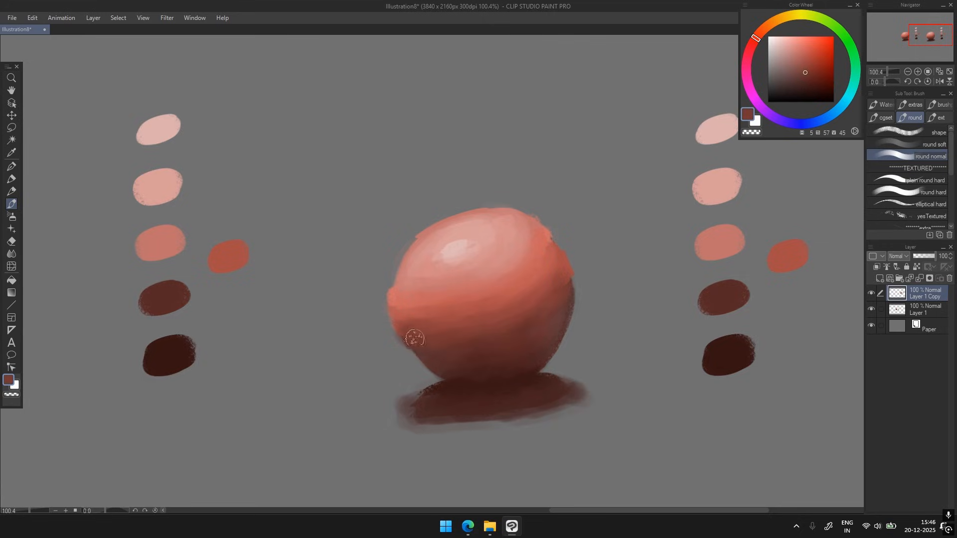
left_click(925, 145)
left_click(451, 329, "alt")
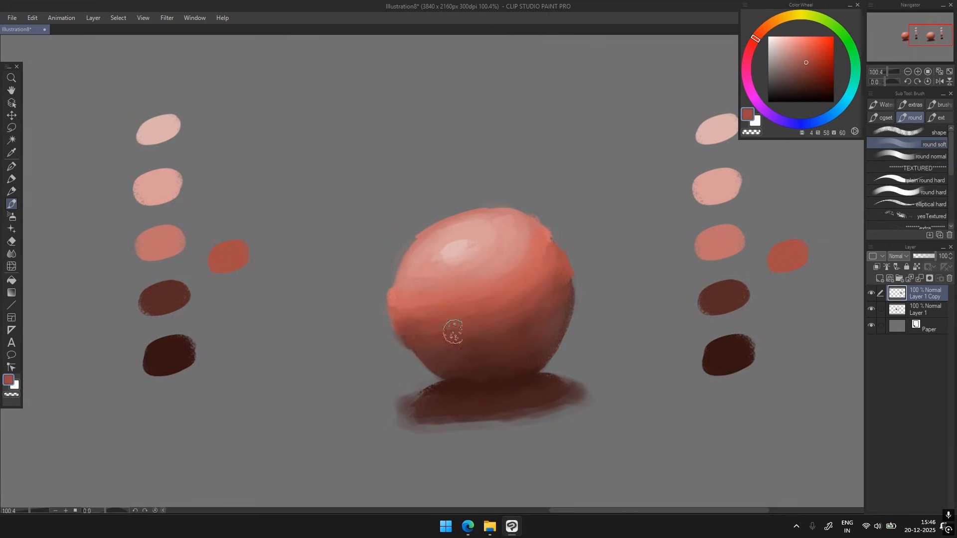
left_click(928, 156)
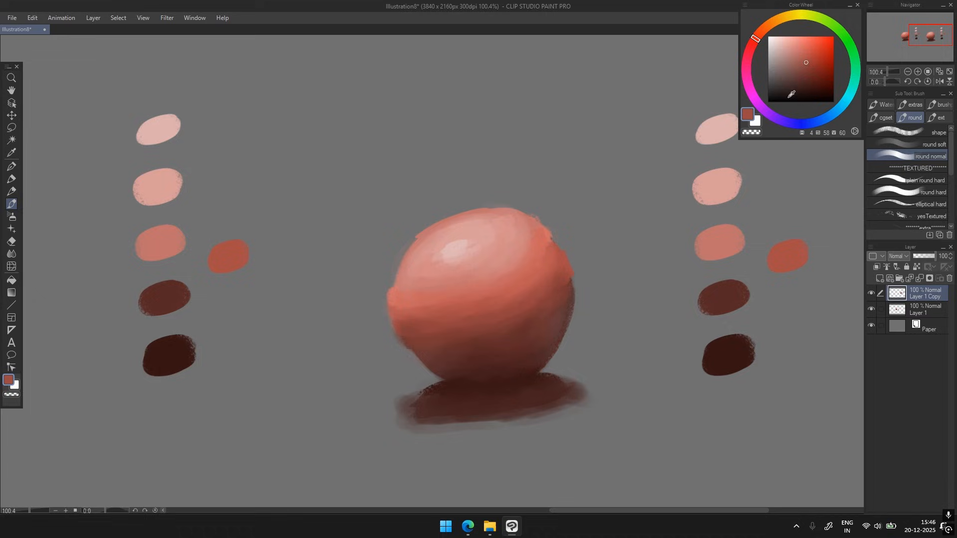
- Paint a desaturated reflected light (H 4, S 28, V 52) along the lower left and right sides of the copied sphere with the round normal brush
left_click(777, 63)
left_click(459, 359, "alt")
left_click(779, 80)
mouse_move(435, 364)
left_mouse_down()
mouse_move(412, 330)
mouse_move(434, 349)
mouse_move(415, 345)
mouse_move(460, 366)
mouse_move(449, 350)
mouse_move(459, 365)
mouse_move(482, 345)
mouse_move(502, 358)
mouse_move(433, 350)
mouse_move(481, 331)
mouse_move(396, 325)
left_mouse_up()
mouse_move(566, 304)
left_mouse_down()
mouse_move(519, 358)
mouse_move(547, 321)
mouse_move(519, 336)
left_mouse_up()
left_click(792, 64)
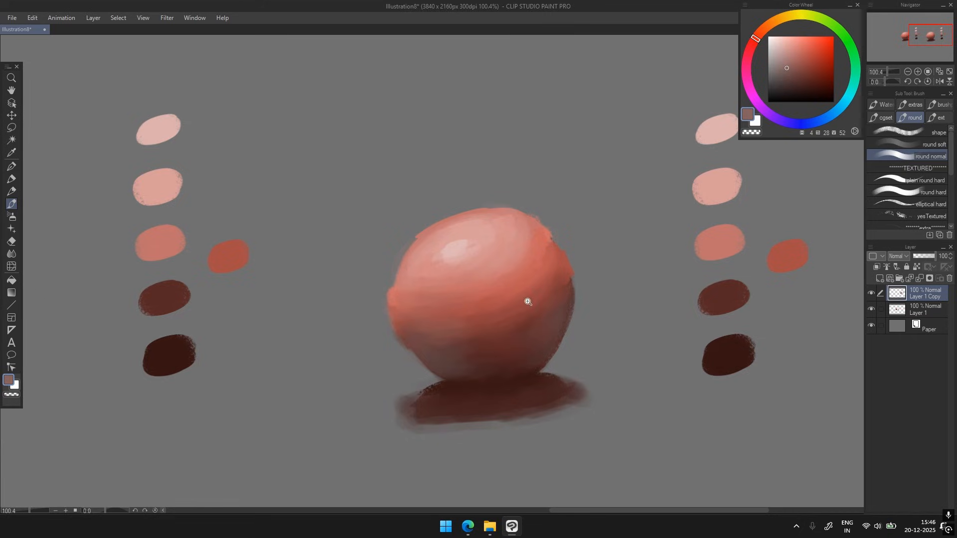
scroll(528, 302, "down", 4)
left_click_drag(506, 309, 533, 324)
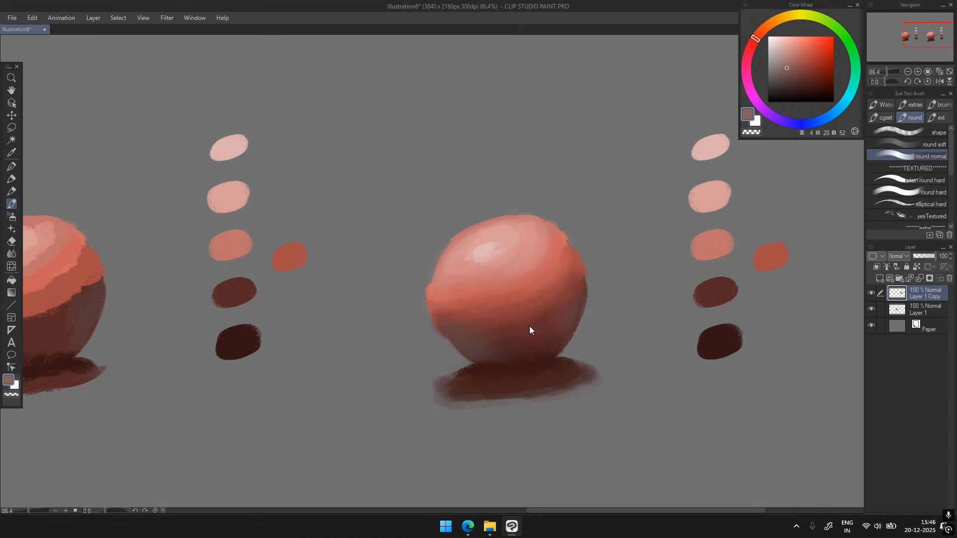
- Blend the copied sphere's upper midtones into the lit area with sampled light reds, including H 5, S 45, V 76, using the round normal brush
scroll(524, 339, "down", 4)
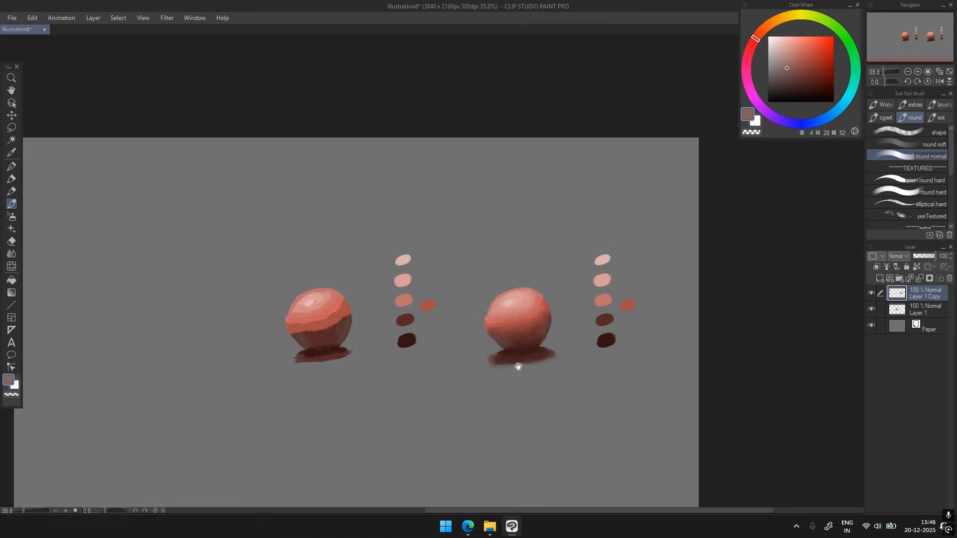
scroll(521, 349, "up", 3)
left_click(490, 309, "alt")
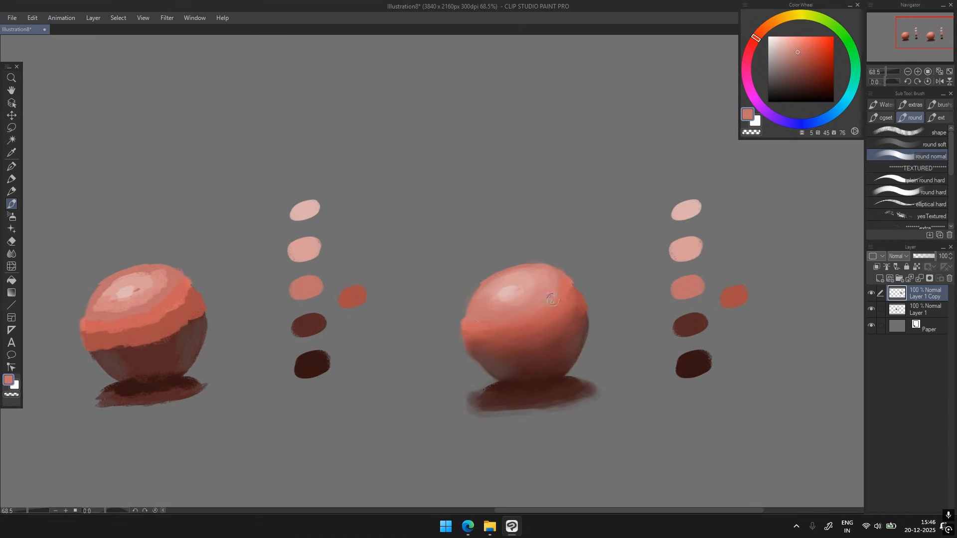
left_click(526, 295, "alt")
- Airbrush a soft light glow over the copied sphere's top and a saturated red (H 4, S 66, V 100) into its midtones with Soft 2
key("b")
scroll(541, 296, "up", 1)
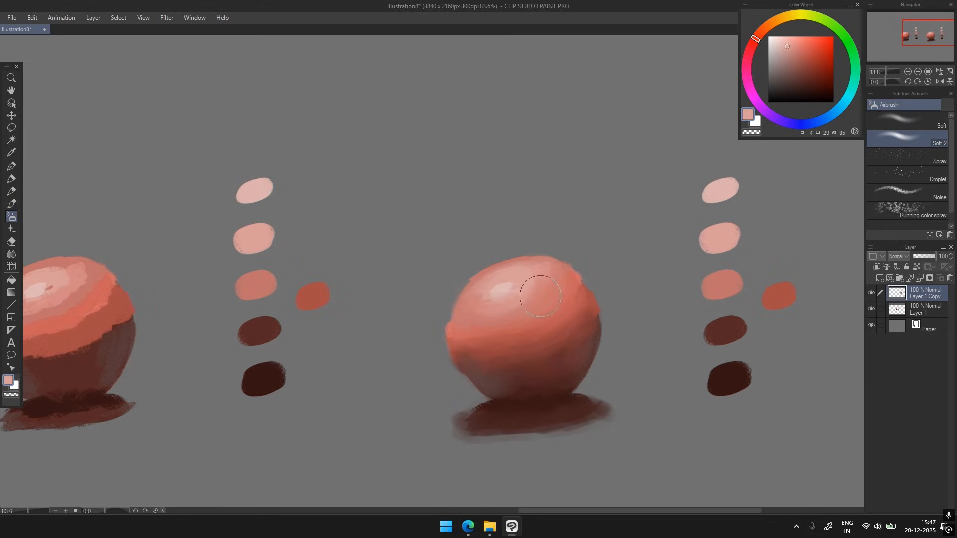
left_click(504, 286, "alt")
left_click(780, 37)
left_click(486, 319, "alt")
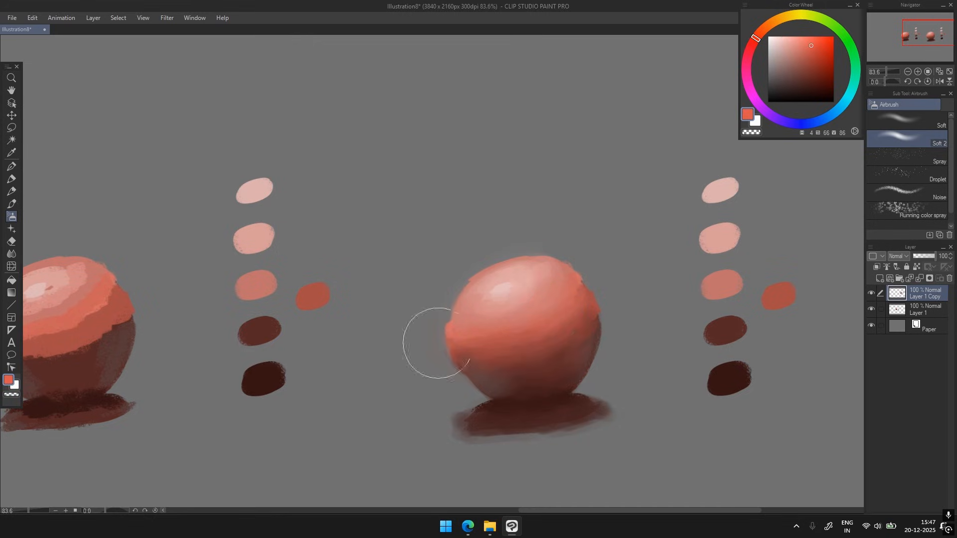
left_click(811, 36)
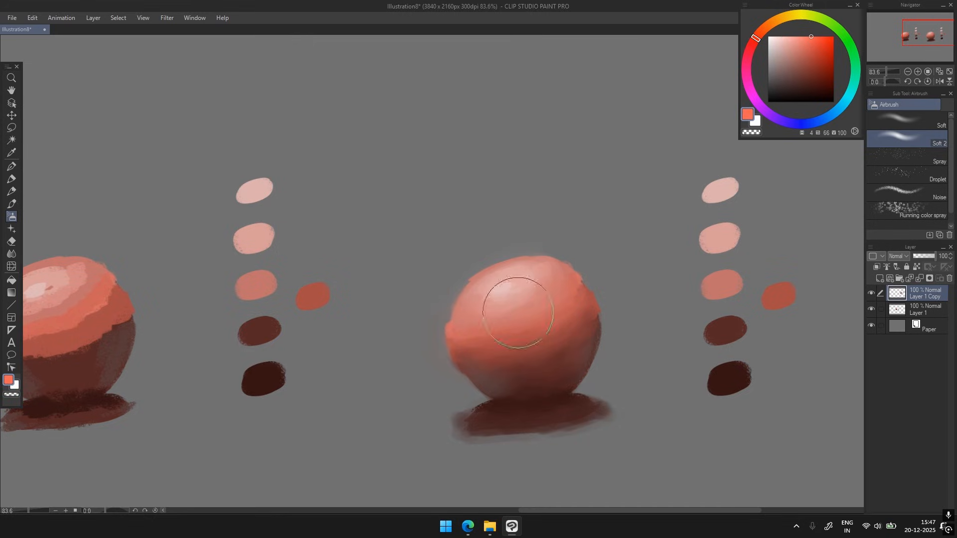
- Airbrush a pale pink highlight (H 4, S 18, V 100) and a near-white accent (H 4, S 2, V 88) over the copied sphere's lit area
left_click(779, 36)
mouse_move(493, 298)
left_mouse_down()
mouse_move(477, 314)
mouse_move(517, 256)
mouse_move(536, 288)
left_mouse_up()
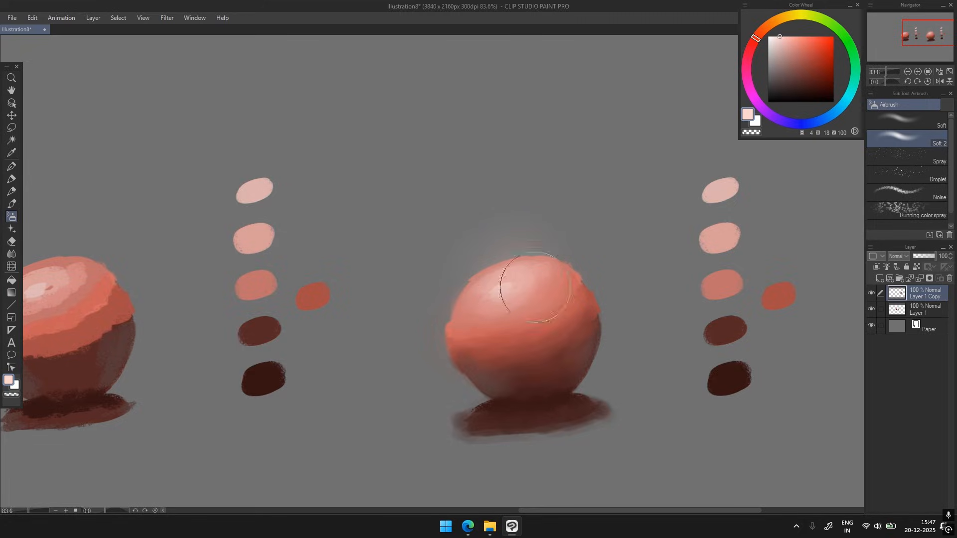
scroll(536, 285, "down", 6)
scroll(541, 282, "up", 4)
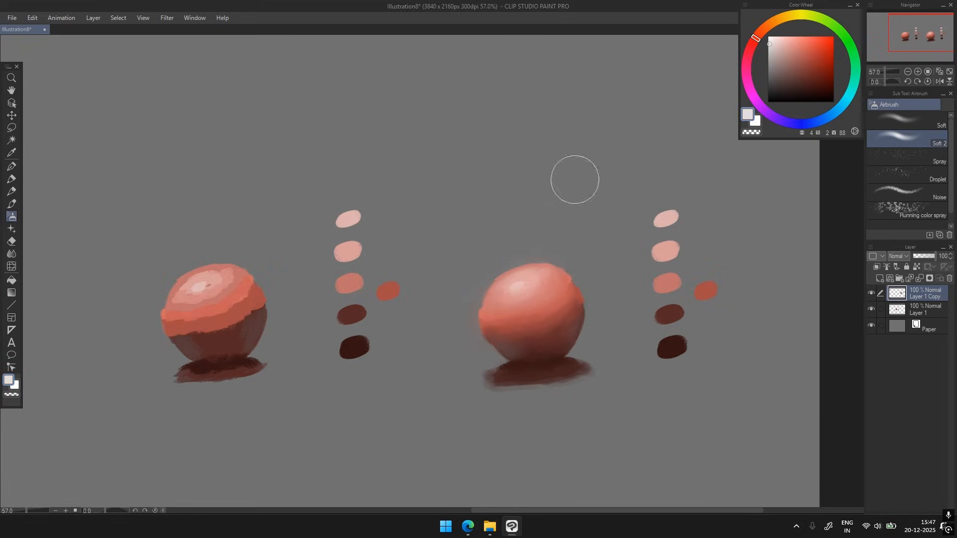
scroll(551, 321, "up", 1)
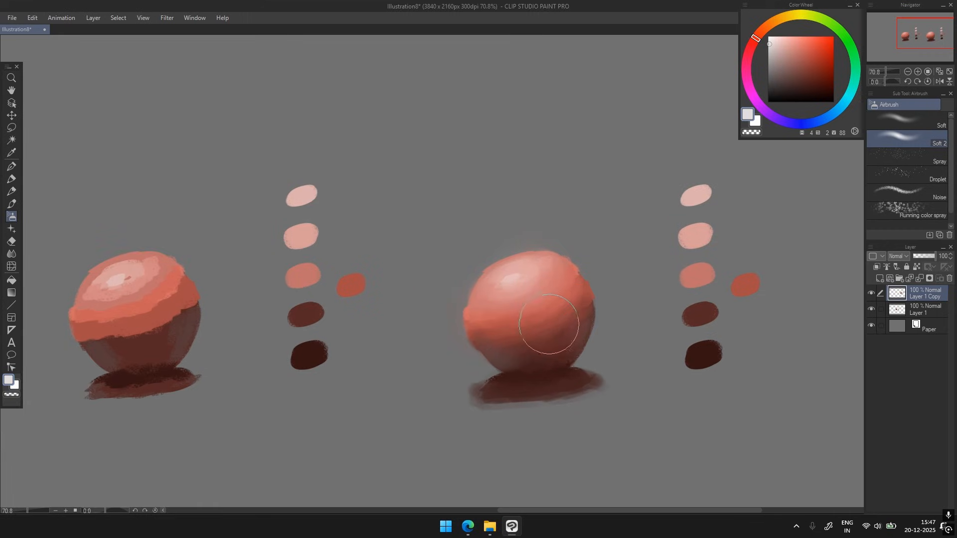
- Soften the lower-left midtones into the shadow with the round soft brush and sampled reds, including H 5, S 60, V 60 and H 4, S 57, V 71
key("b")
left_click(907, 144)
scroll(509, 319, "up", 2)
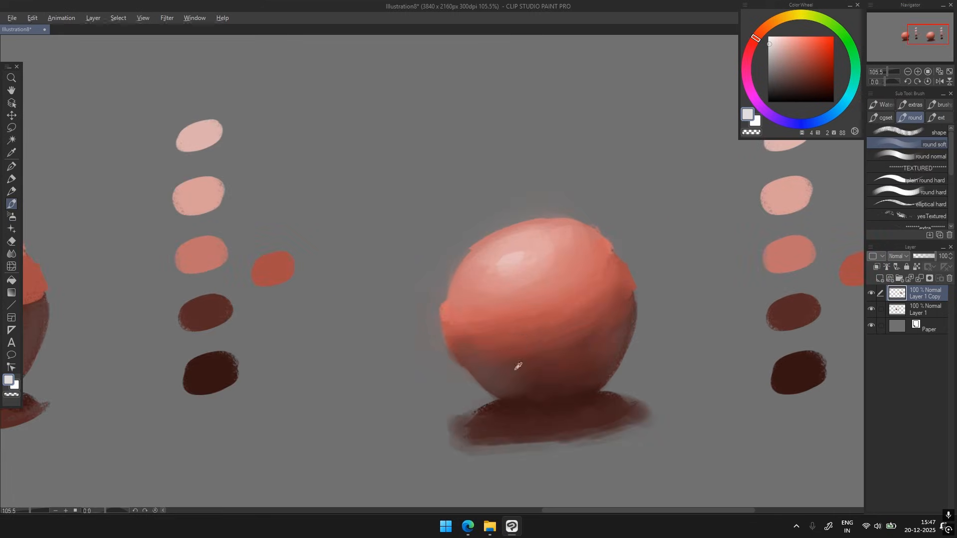
left_click(475, 357, "alt")
left_click(508, 349, "alt")
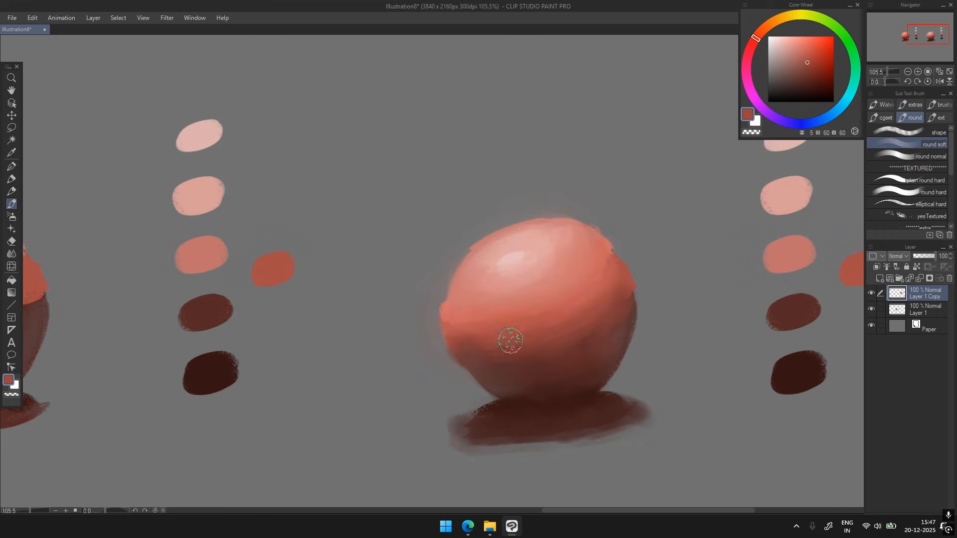
left_click(467, 334, "alt")
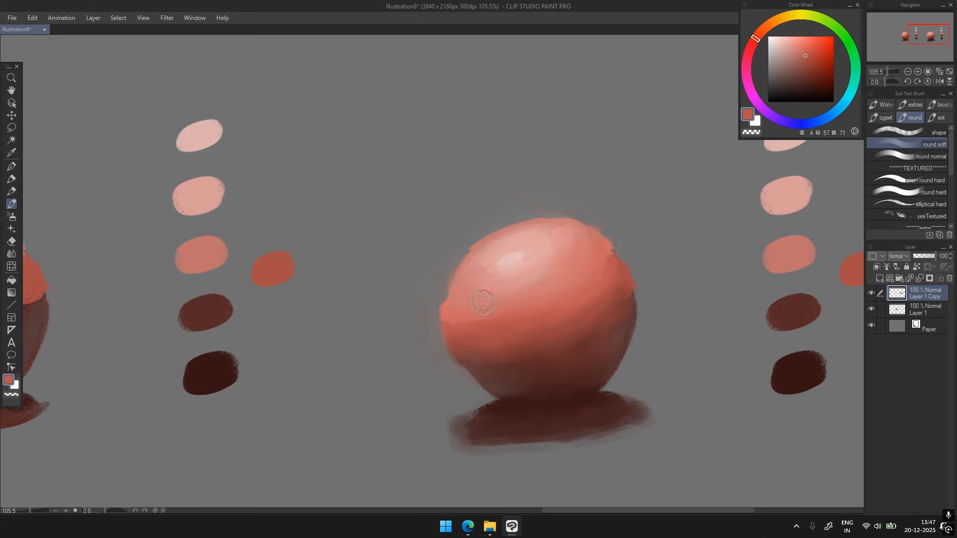
- Even out the copied sphere's central midtones toward the highlight with softly brushed sampled reds, including H 5, S 56, V 73
scroll(559, 339, "down", 3)
left_click(544, 303, "alt")
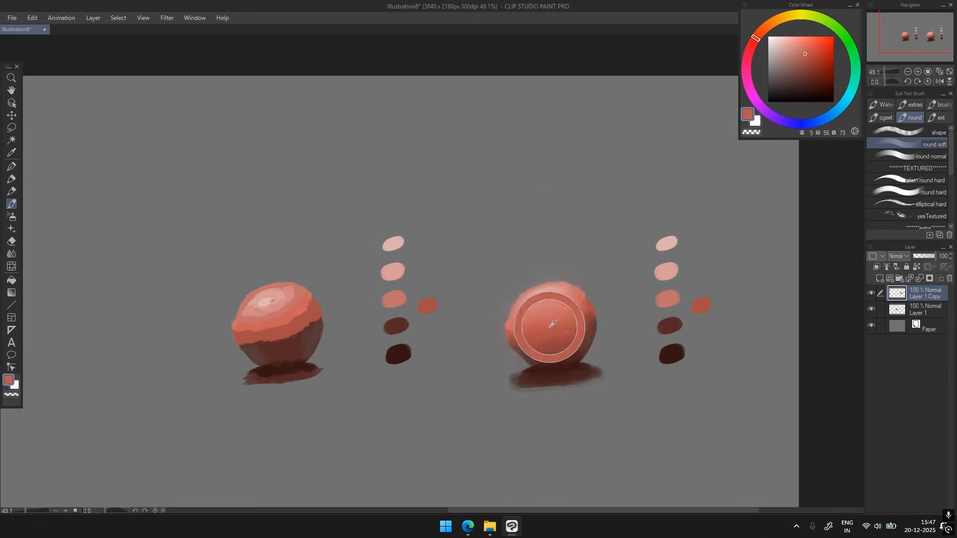
left_click_drag(558, 344, 534, 293)
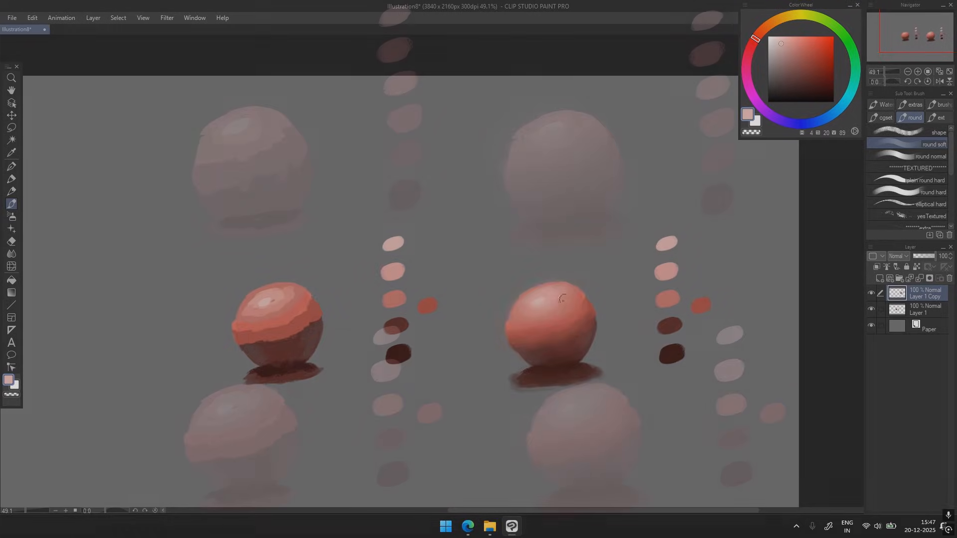